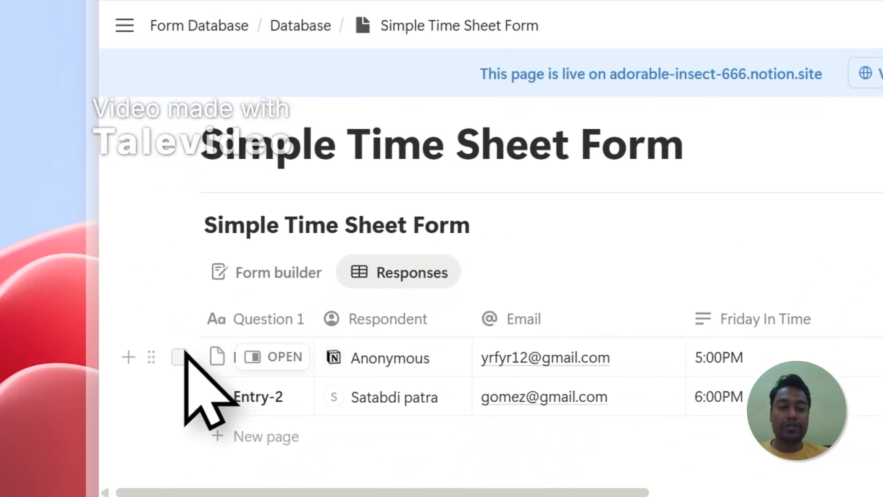
# Select the Entry-1 and Entry-2 rows in the Simple Time Sheet Form responses and clear the selection
pyautogui.click(180, 357)
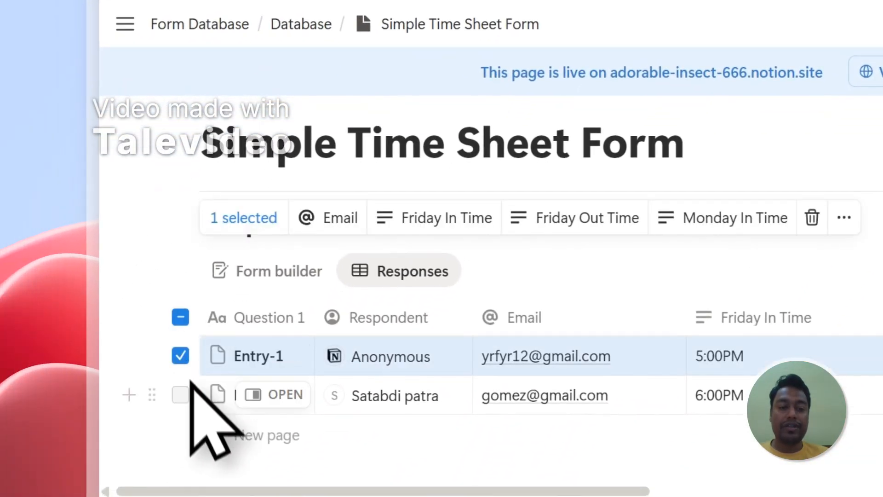
pyautogui.click(182, 396)
pyautogui.click(182, 361)
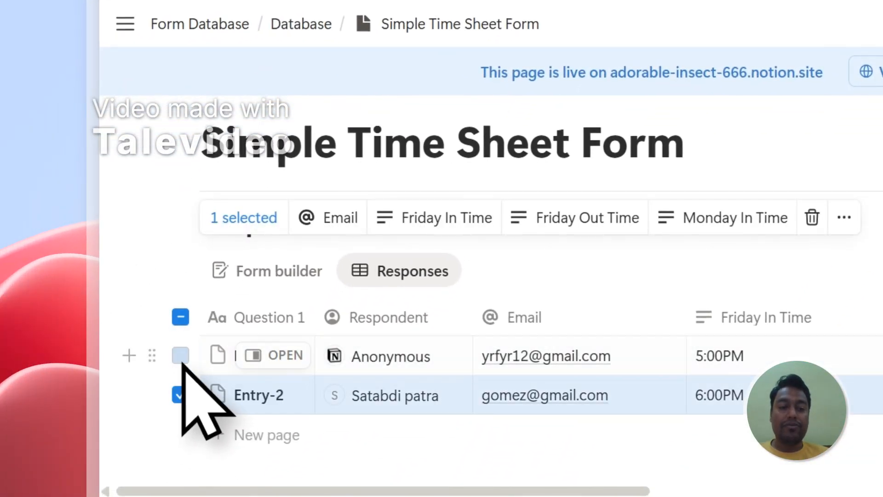
pyautogui.click(180, 395)
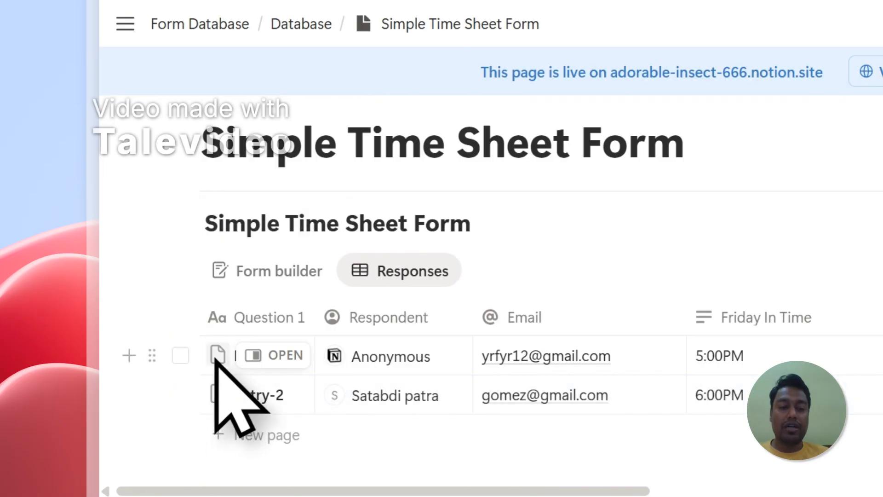
pyautogui.click(181, 356)
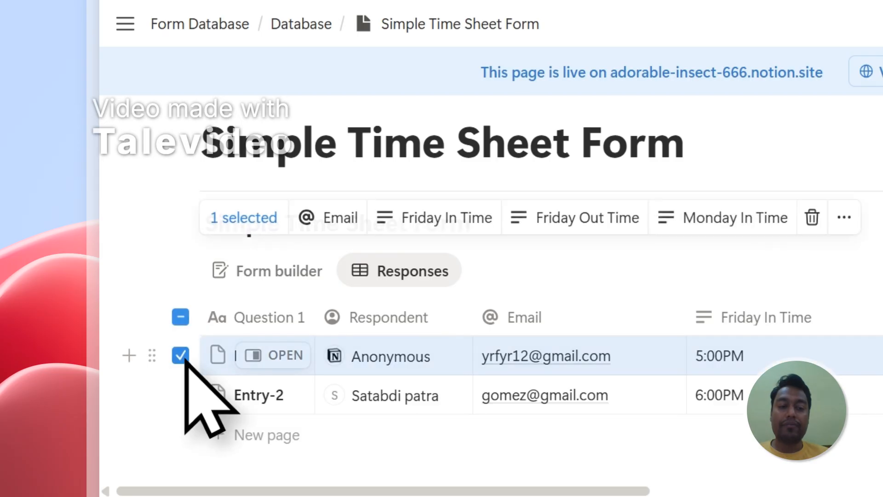
pyautogui.click(180, 394)
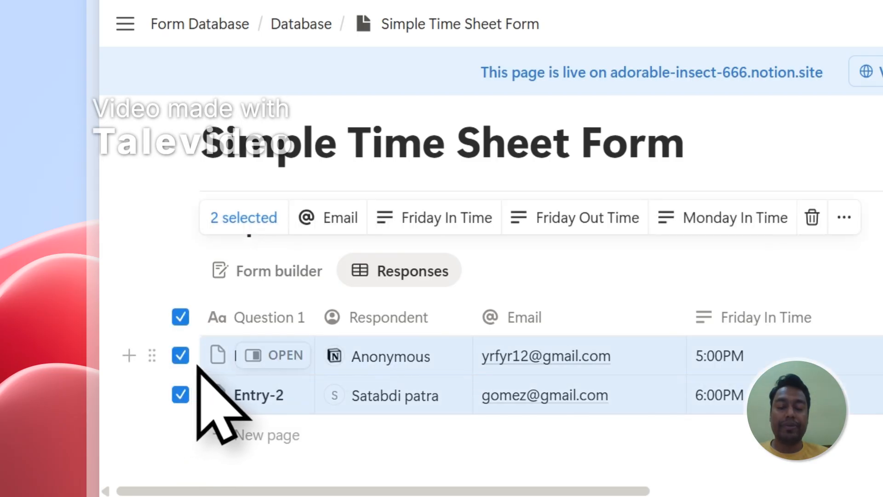
pyautogui.click(180, 321)
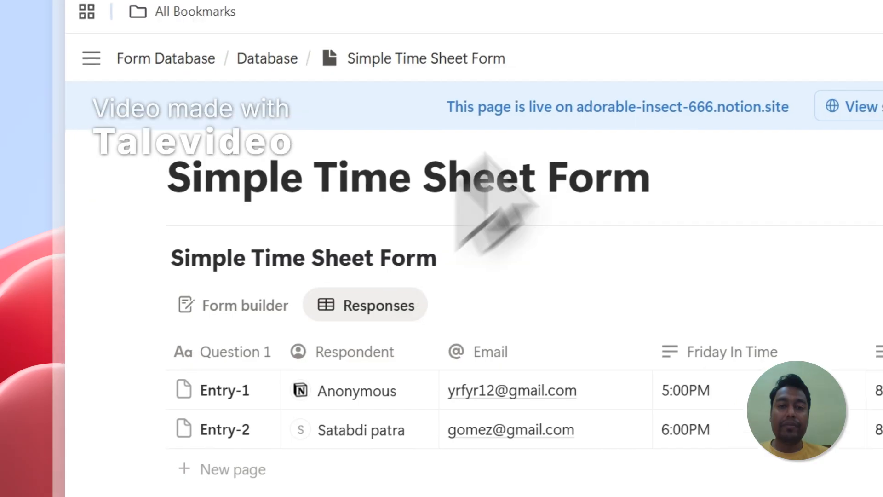
# Switch to the PDFOutput site and highlight the phrases Google Docs and Notion Database in the main headline
pyautogui.click(534, 70)
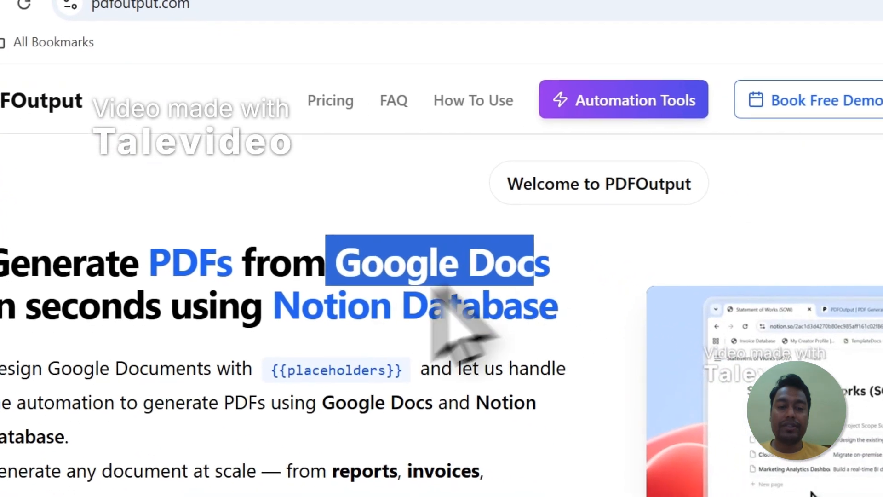
pyautogui.moveTo(266, 320); pyautogui.dragTo(536, 335)
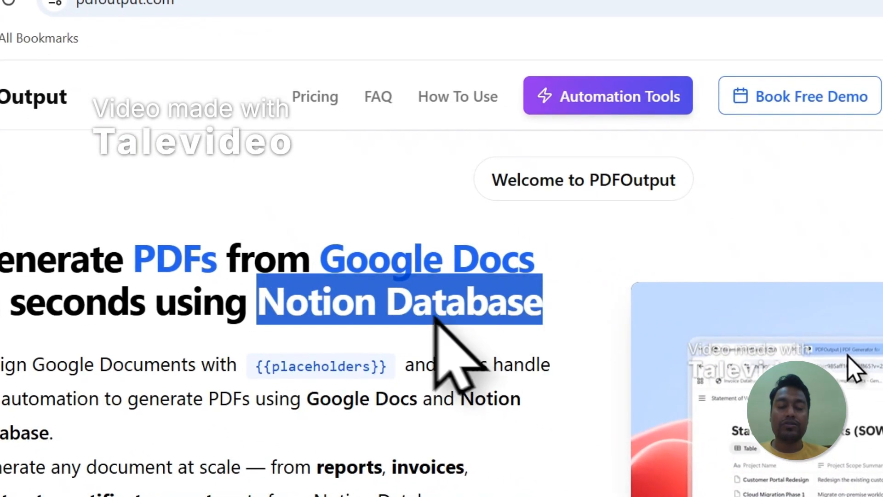
pyautogui.moveTo(321, 257); pyautogui.dragTo(485, 256)
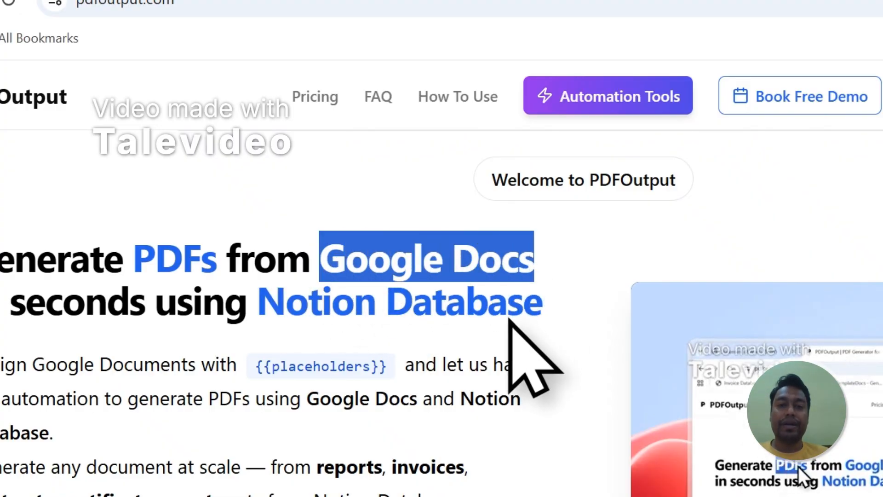
pyautogui.moveTo(262, 305); pyautogui.dragTo(543, 315)
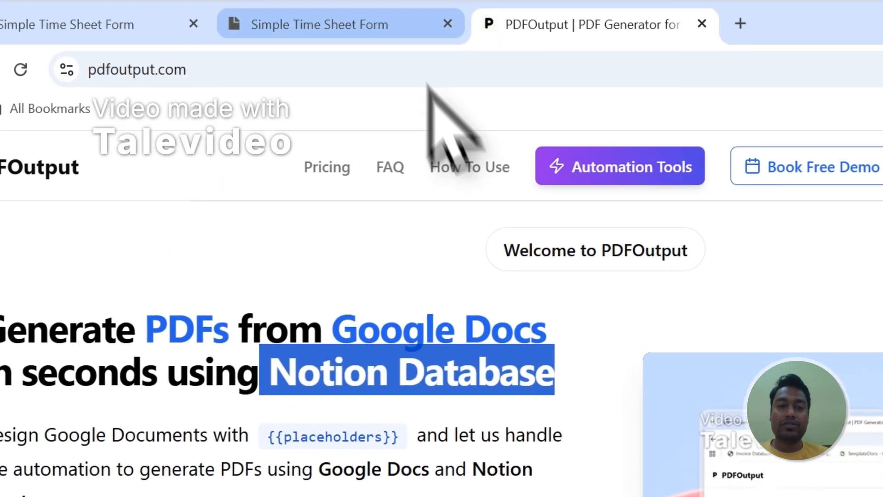
# Return to the Notion responses table, select the Entry-1 and Entry-2 rows, and clear the selection
pyautogui.click(396, 26)
pyautogui.click(181, 400)
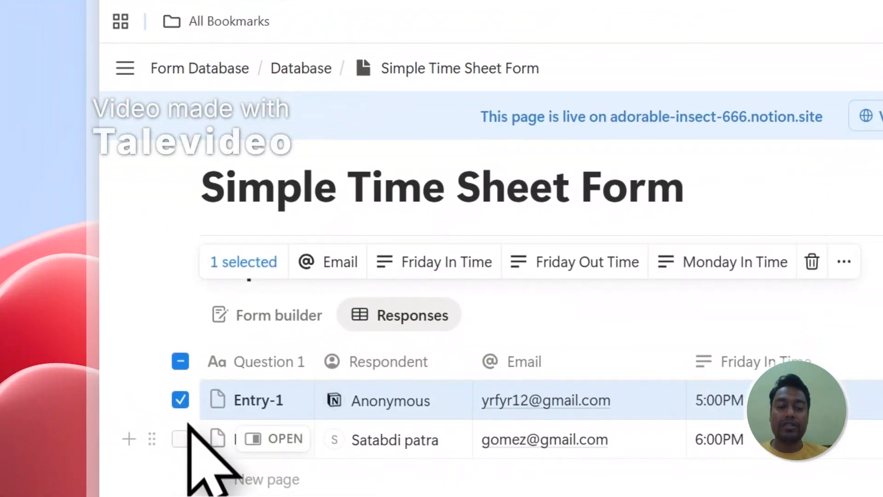
pyautogui.click(180, 439)
pyautogui.press('Escape')
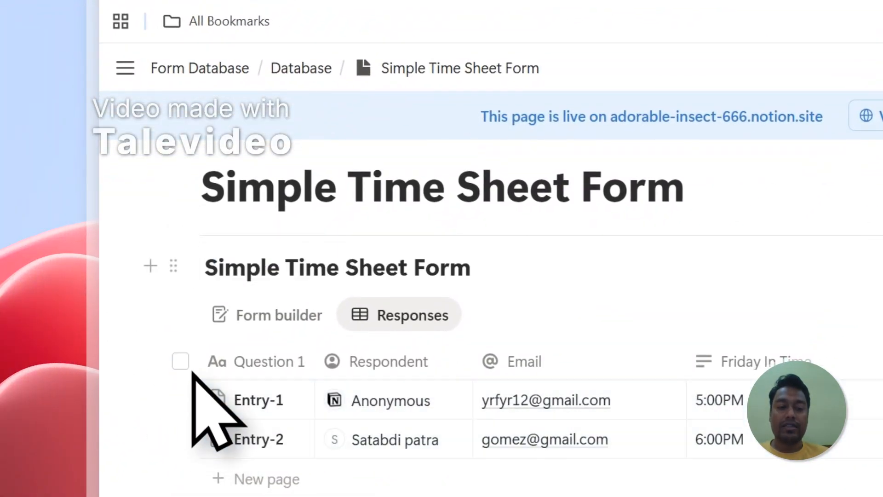
# On the PDFOutput site, highlight the supported document types and sign in with a Google account to create PDFs
pyautogui.click(631, 73)
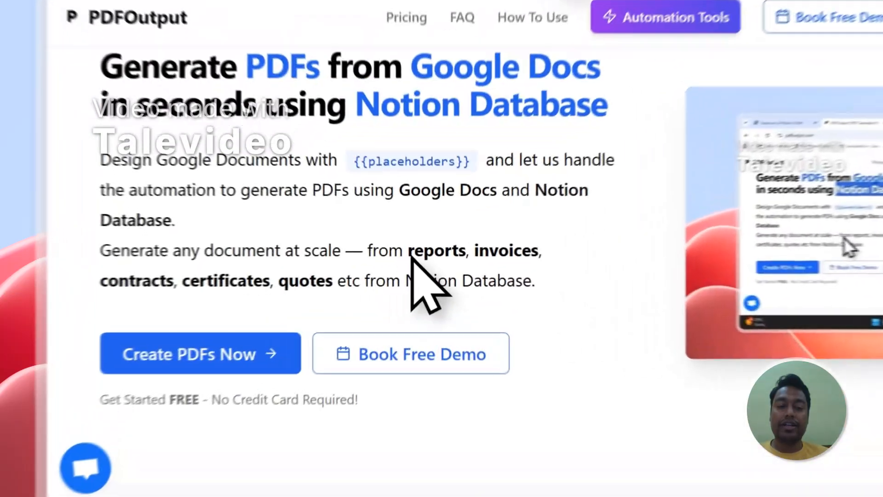
pyautogui.moveTo(303, 271); pyautogui.dragTo(265, 295)
pyautogui.moveTo(365, 296); pyautogui.dragTo(362, 295)
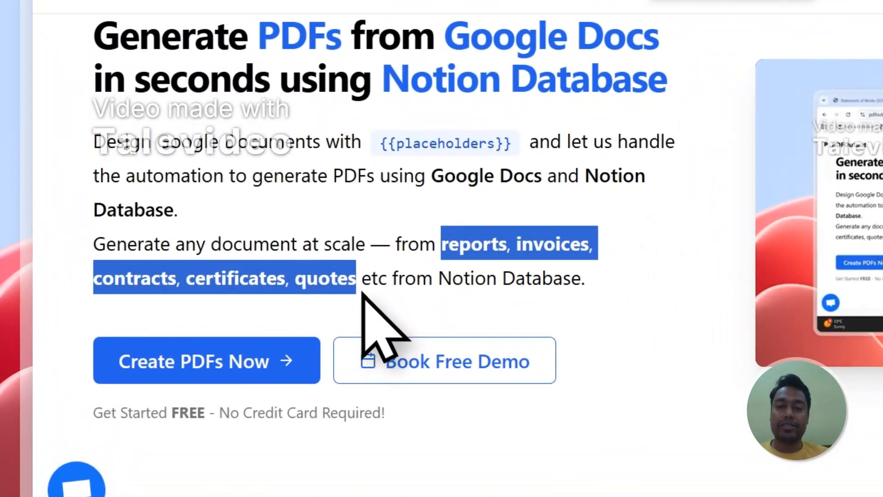
pyautogui.click(190, 374)
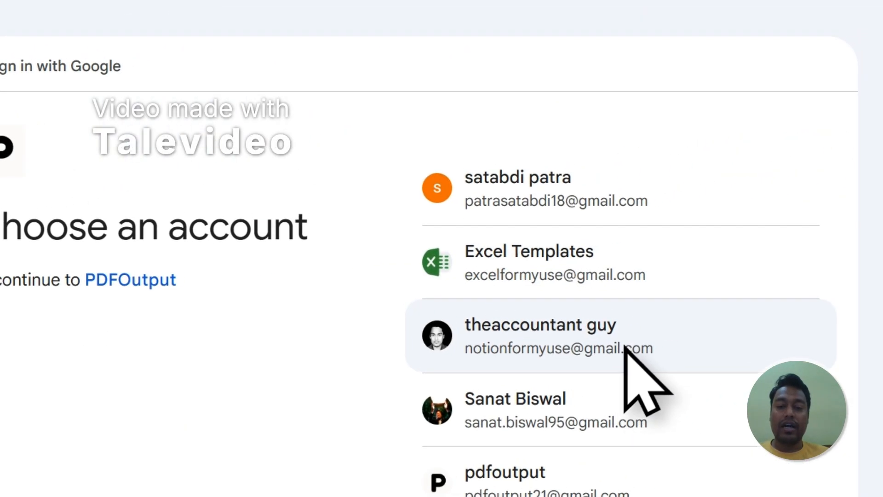
pyautogui.click(597, 345)
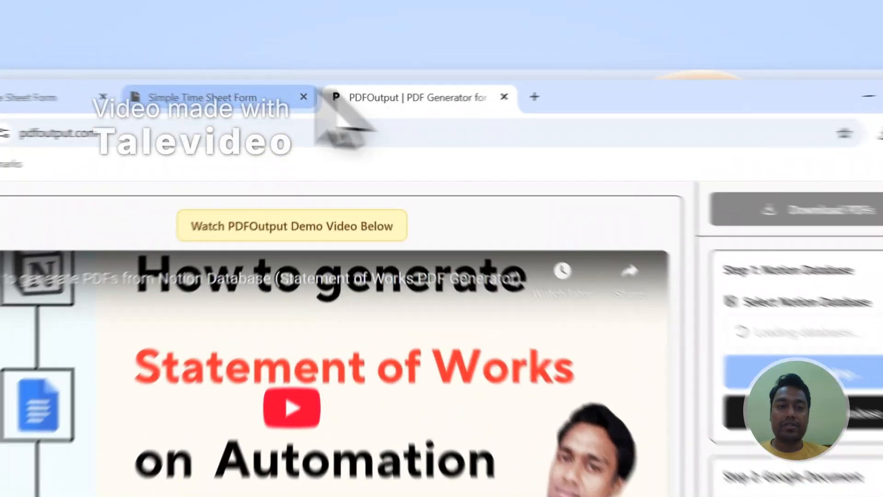
# Highlight the Simple Time Sheet Form page title in Notion and return to PDFOutput
pyautogui.click(322, 67)
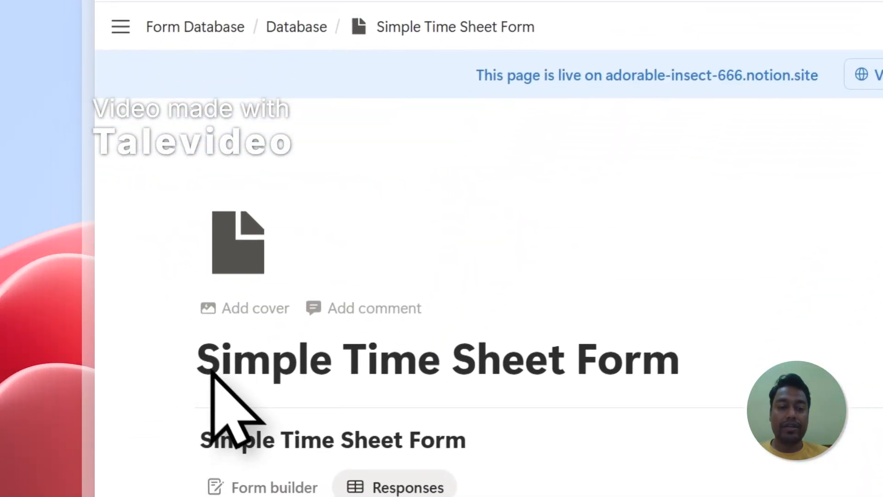
pyautogui.moveTo(158, 462); pyautogui.dragTo(637, 462)
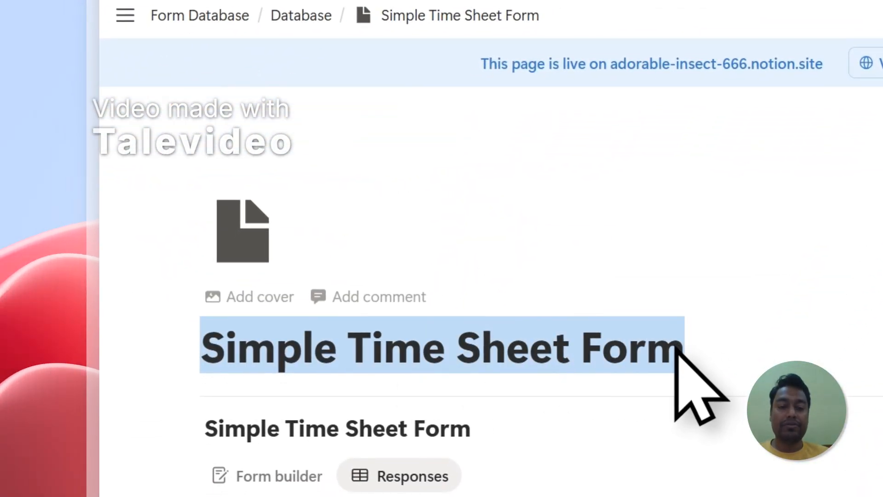
pyautogui.click(558, 79)
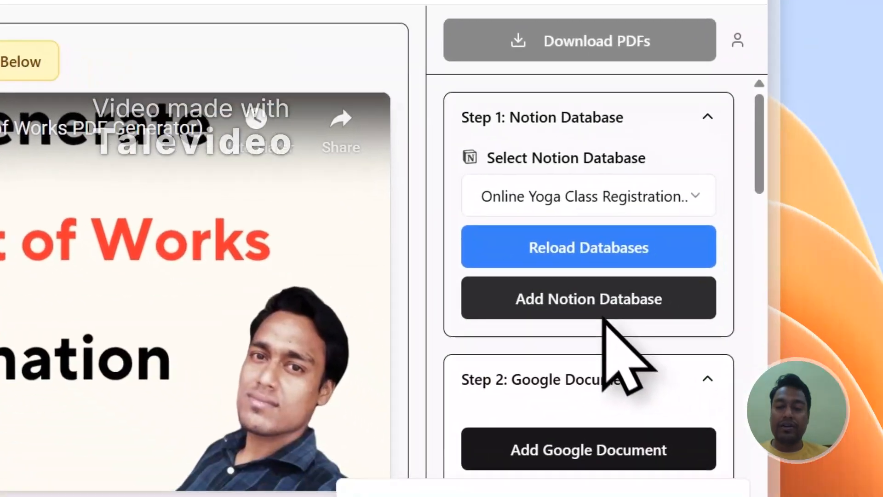
# Examine the Google Document and Mapping sections in PDFOutput, including the list of database properties
pyautogui.scroll(-3, 570, 297)
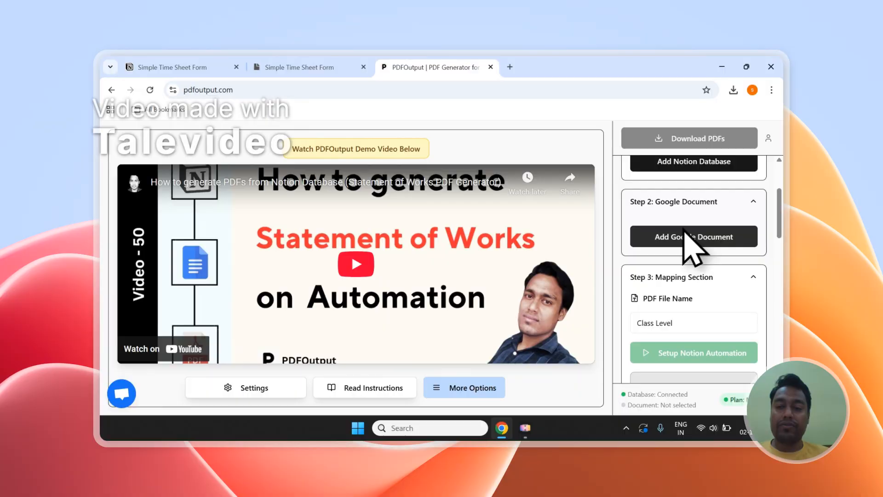
pyautogui.scroll(-2, 681, 249)
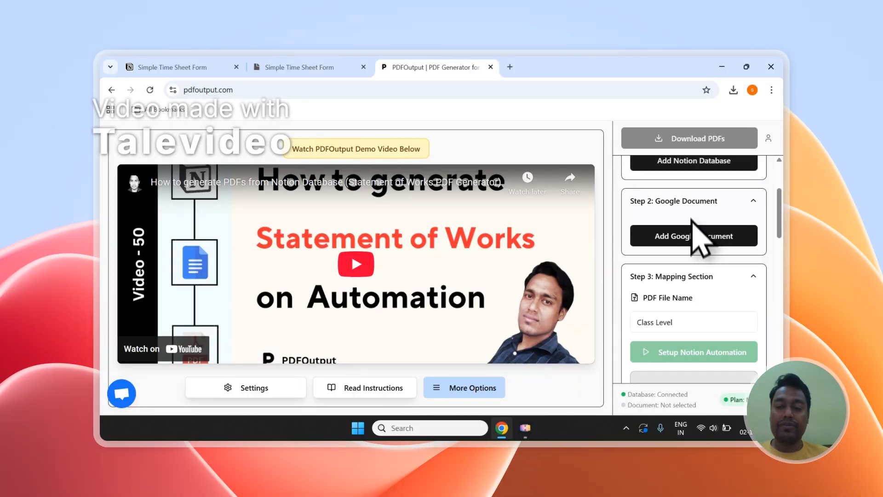
pyautogui.scroll(-10, 670, 220)
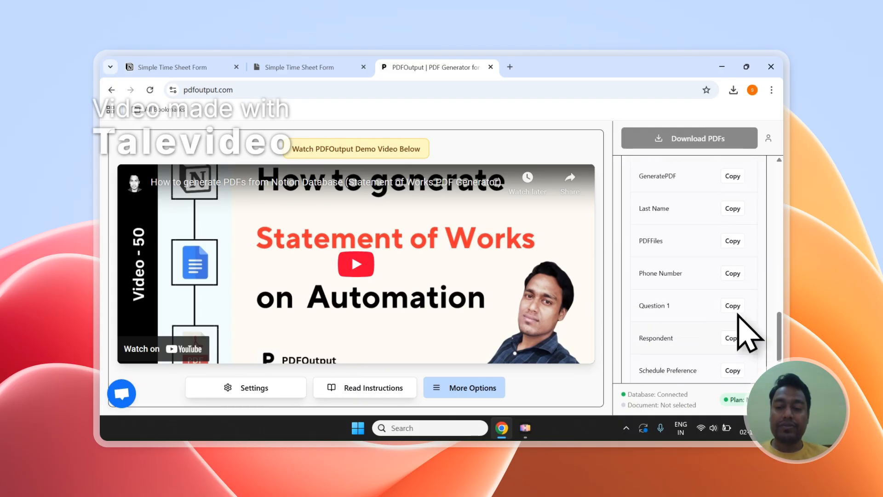
pyautogui.scroll(3, 738, 314)
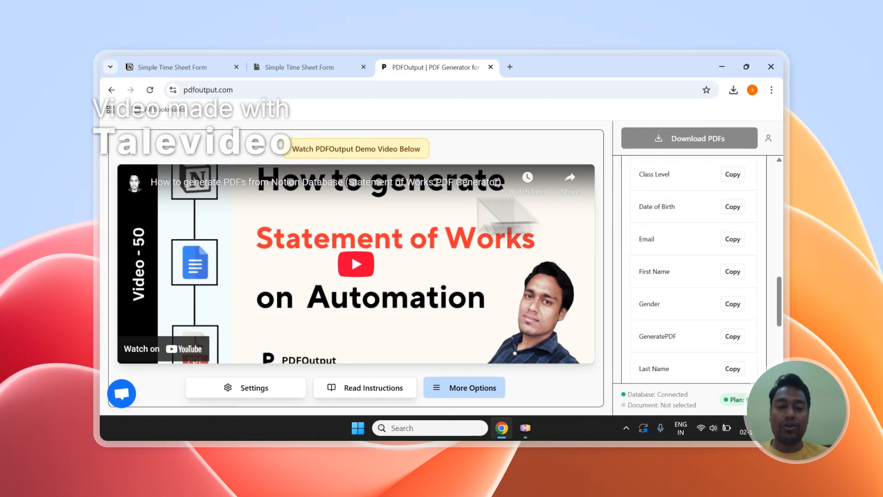
pyautogui.scroll(10, 699, 305)
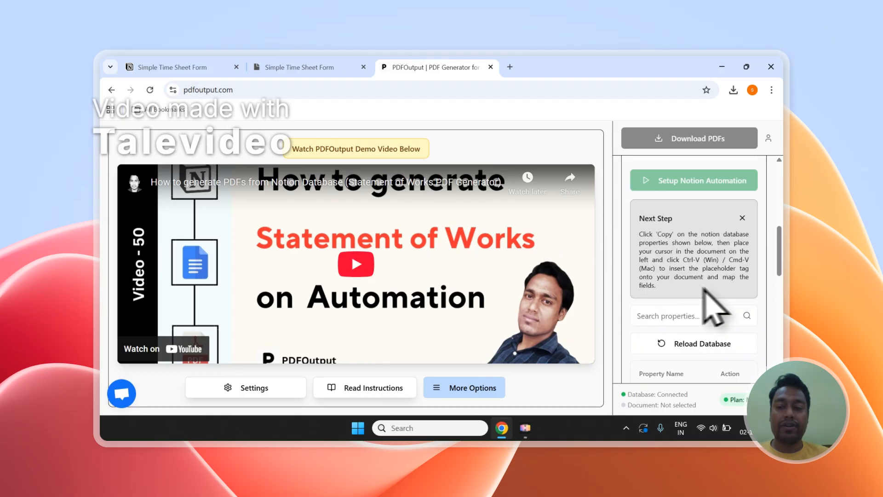
# Start adding a Notion database in PDFOutput and copy the page title Simple Time Sheet Form from Notion
pyautogui.click(698, 269)
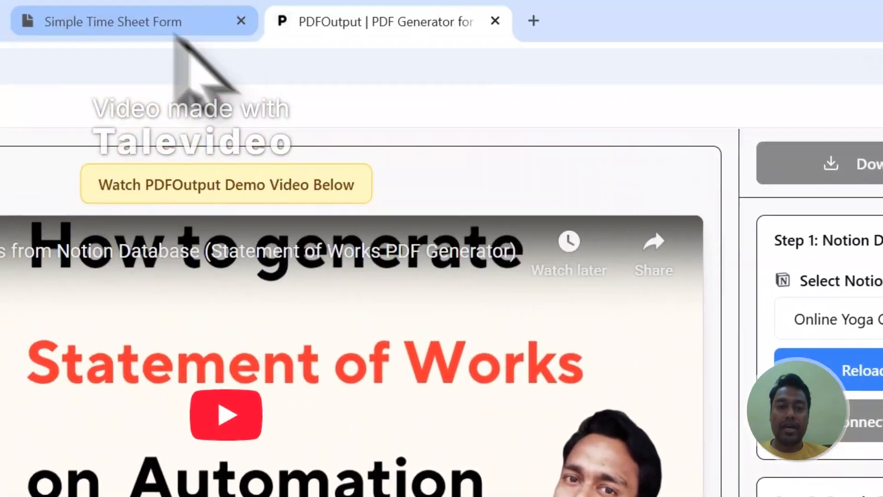
pyautogui.click(176, 32)
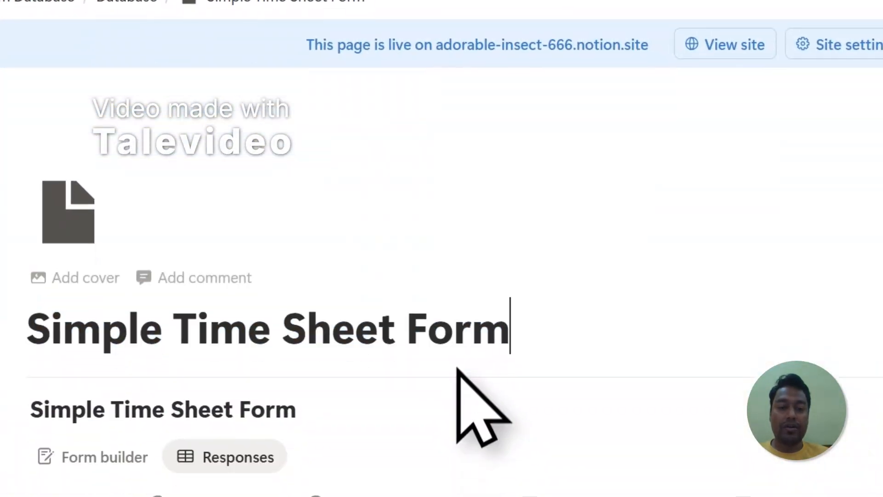
pyautogui.moveTo(505, 258); pyautogui.dragTo(28, 255)
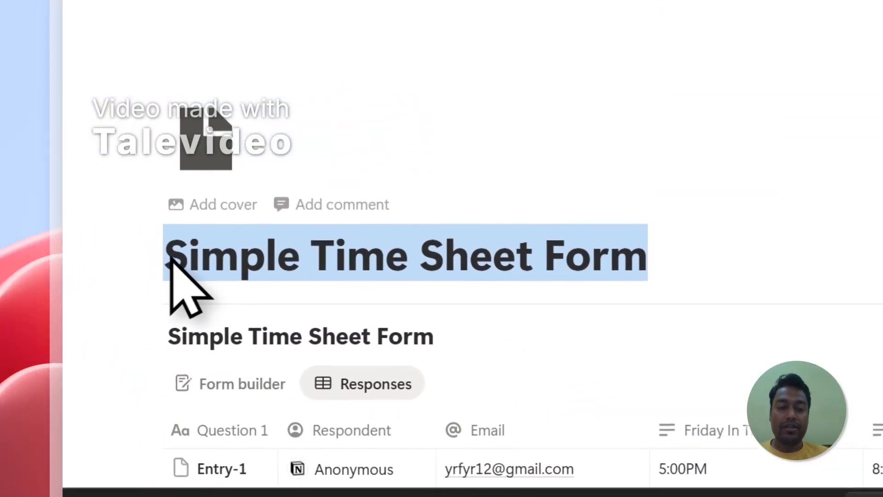
pyautogui.rightClick(85, 255)
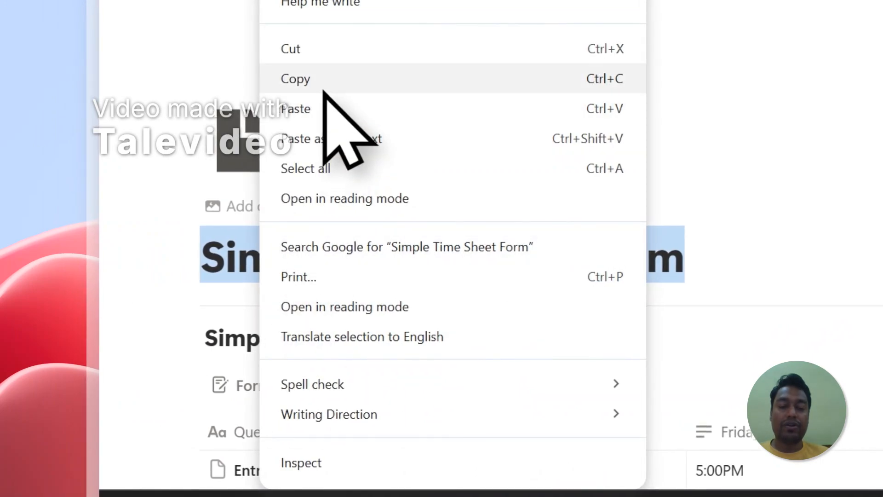
pyautogui.click(324, 88)
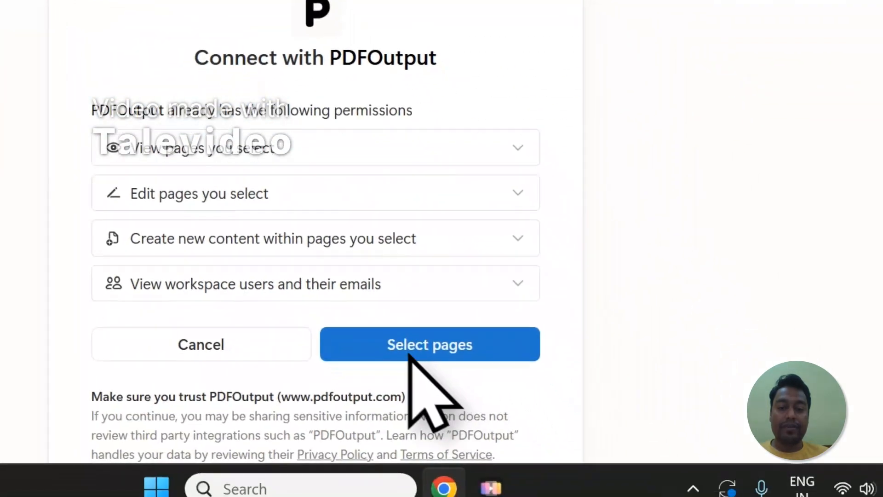
# Search Notion's page access list for Simple Time Sheet Form and add the page located in Form Database / Database
pyautogui.click(414, 354)
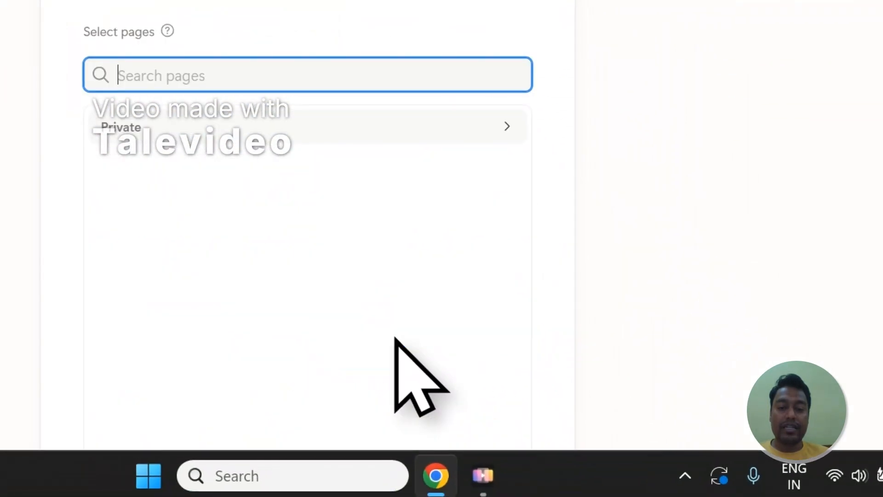
pyautogui.rightClick(131, 79)
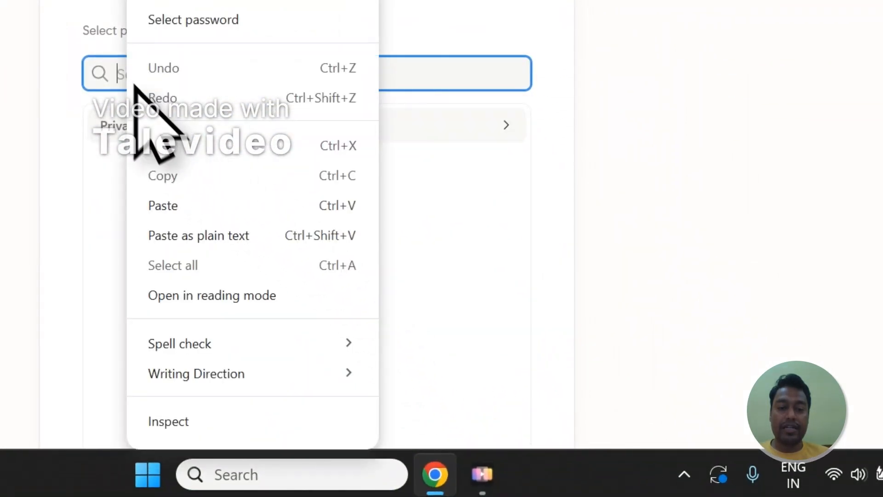
pyautogui.click(162, 219)
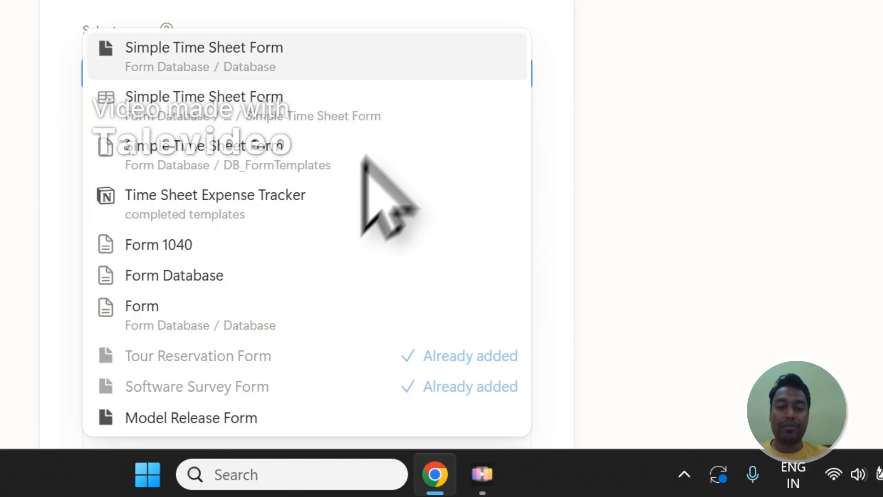
pyautogui.click(166, 48)
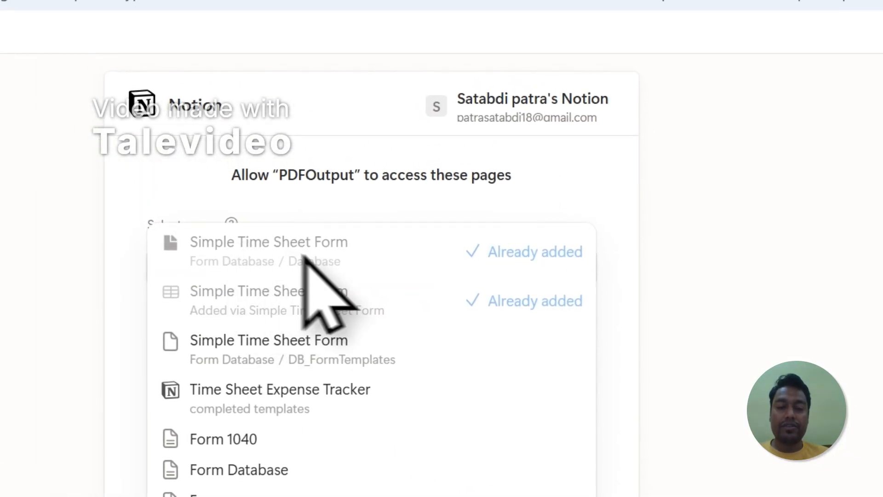
pyautogui.click(423, 164)
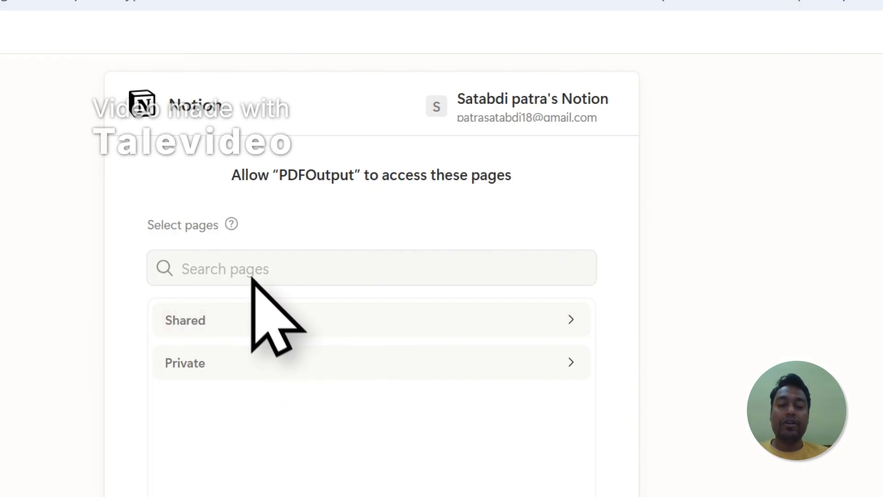
pyautogui.click(236, 273)
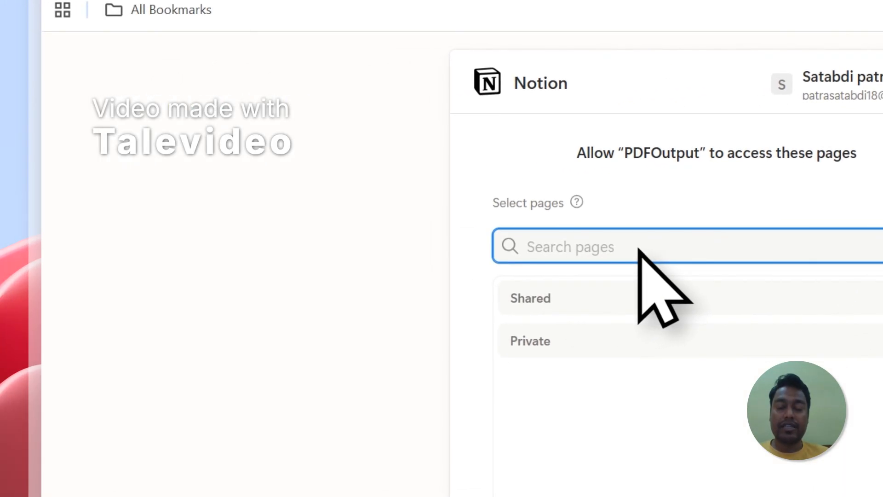
# Examine the list of pages PDFOutput can access and compare it with the Simple Time Sheet Form page title in Notion
pyautogui.click(608, 340)
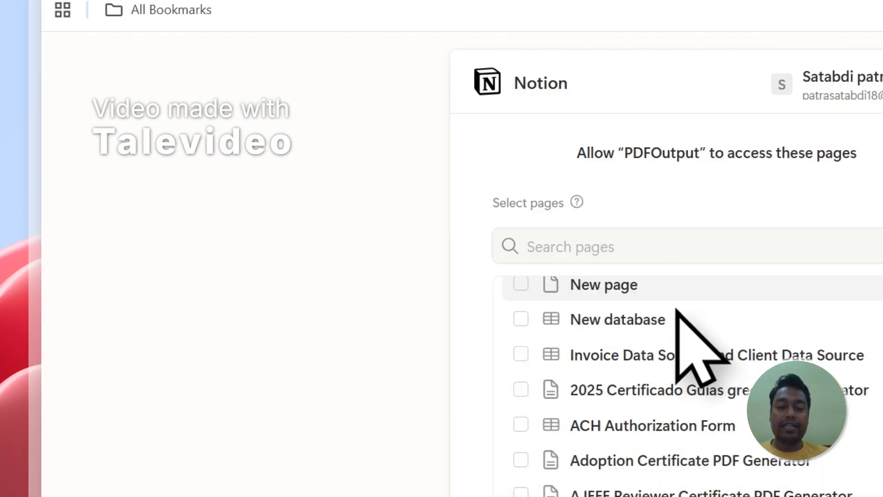
pyautogui.scroll(-5, 523, 428)
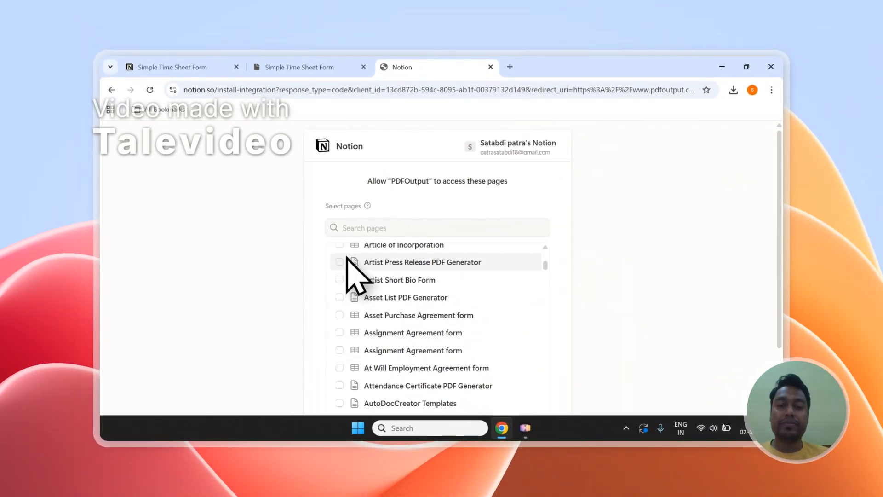
pyautogui.scroll(5, 374, 287)
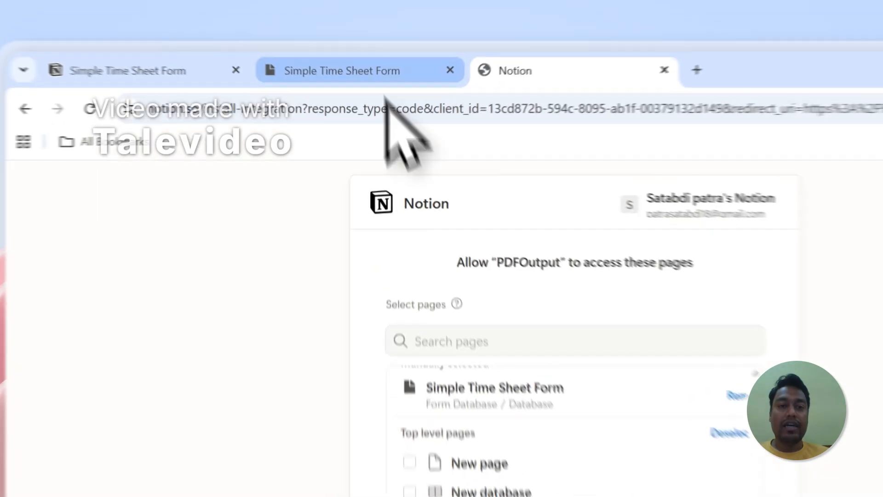
pyautogui.click(299, 67)
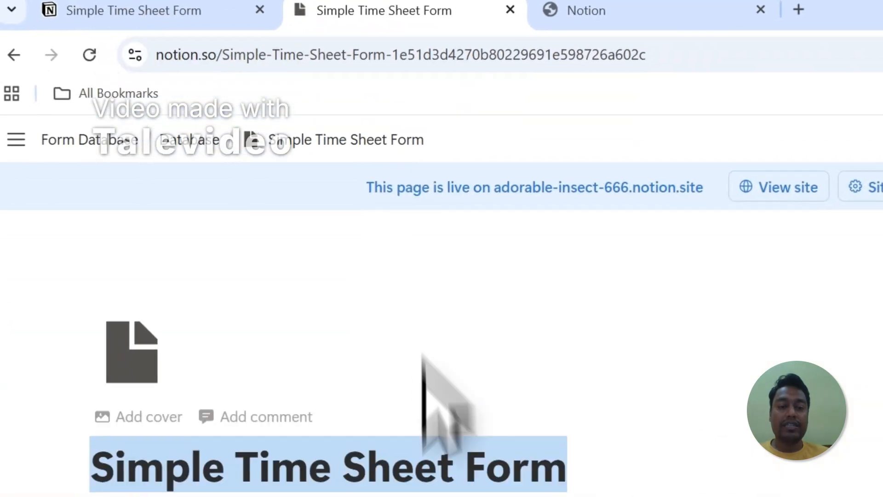
pyautogui.click(432, 299)
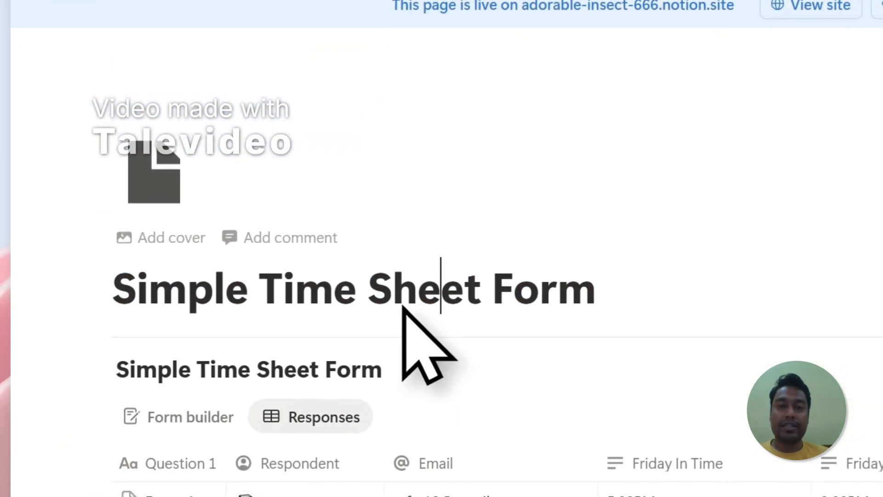
pyautogui.scroll(-2, 395, 294)
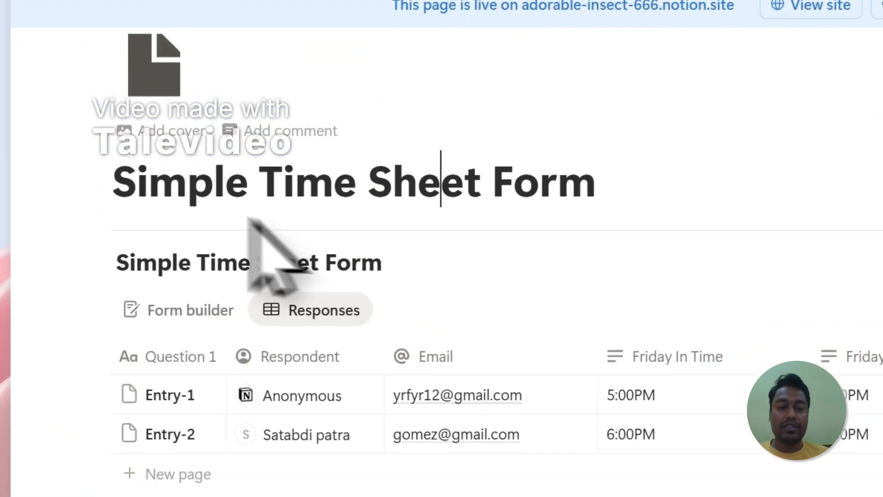
pyautogui.moveTo(115, 193); pyautogui.dragTo(536, 196)
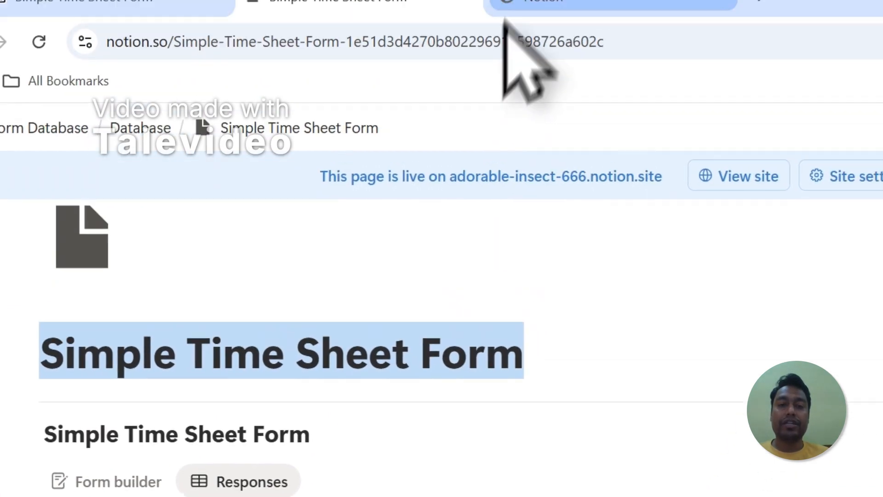
pyautogui.click(515, 4)
pyautogui.click(409, 338)
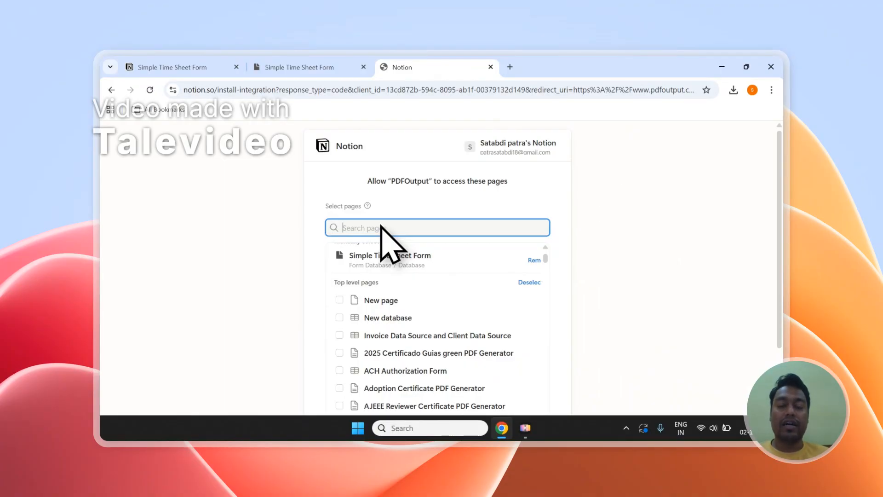
# Grant PDFOutput access to the manually selected Simple Time Sheet Form page
pyautogui.scroll(2, 390, 258)
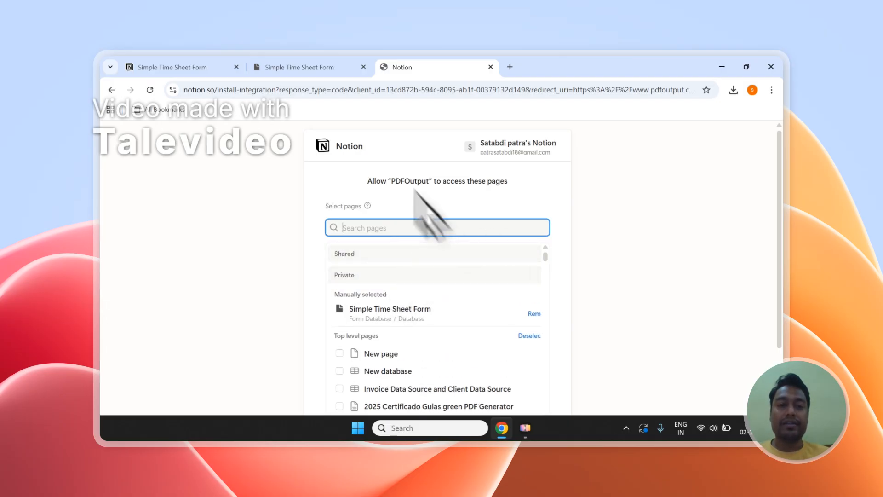
pyautogui.scroll(-5, 460, 276)
pyautogui.scroll(-3, 575, 331)
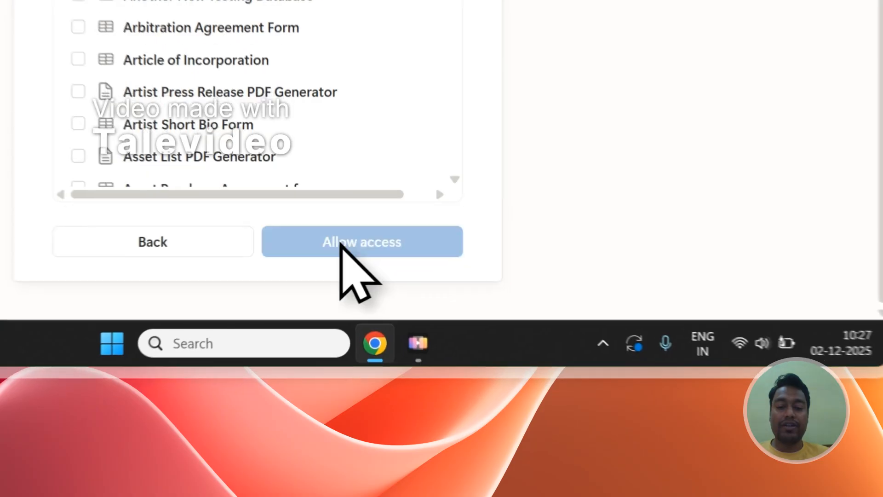
pyautogui.click(341, 243)
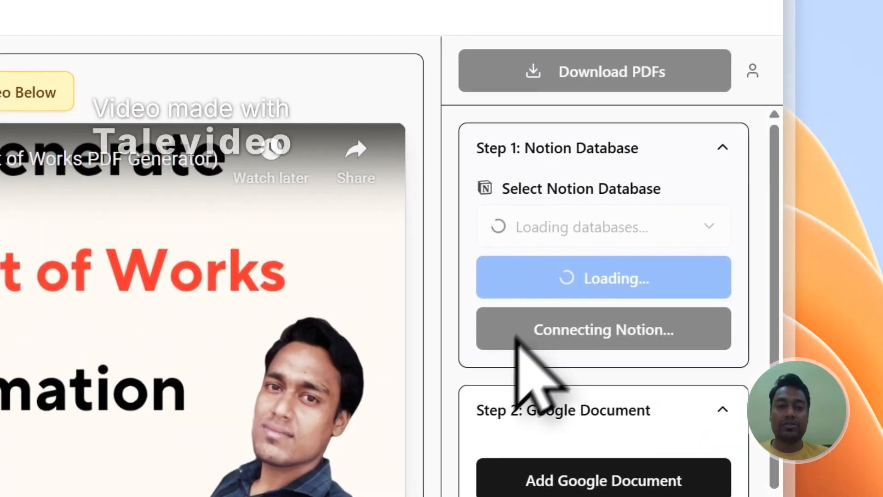
# Check the page title in Notion and the available databases in PDFOutput, and reload the database list
pyautogui.click(264, 72)
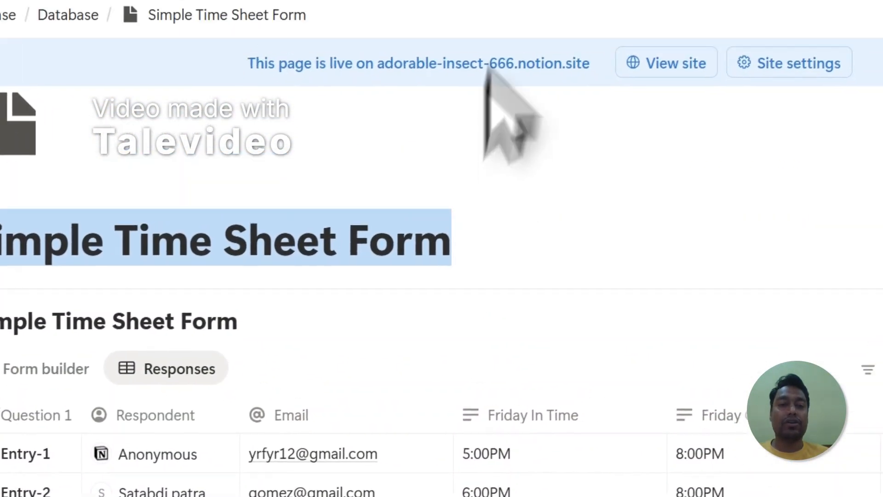
pyautogui.click(458, 83)
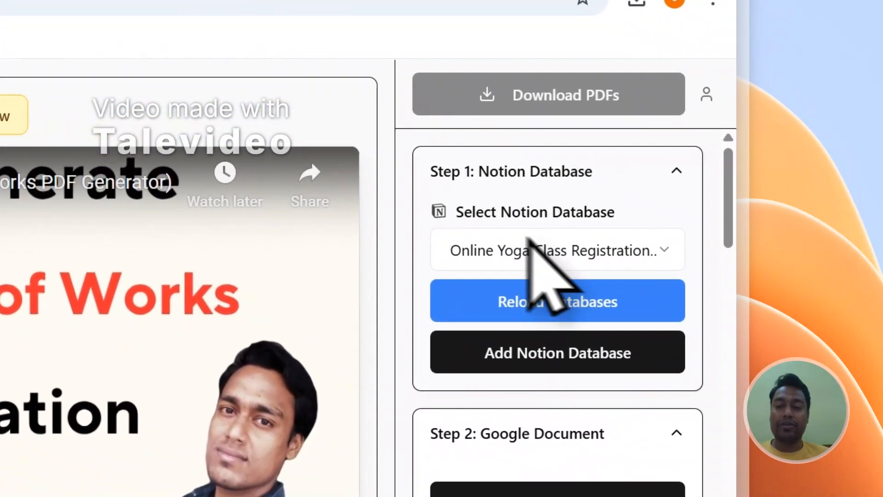
pyautogui.click(481, 244)
pyautogui.click(507, 297)
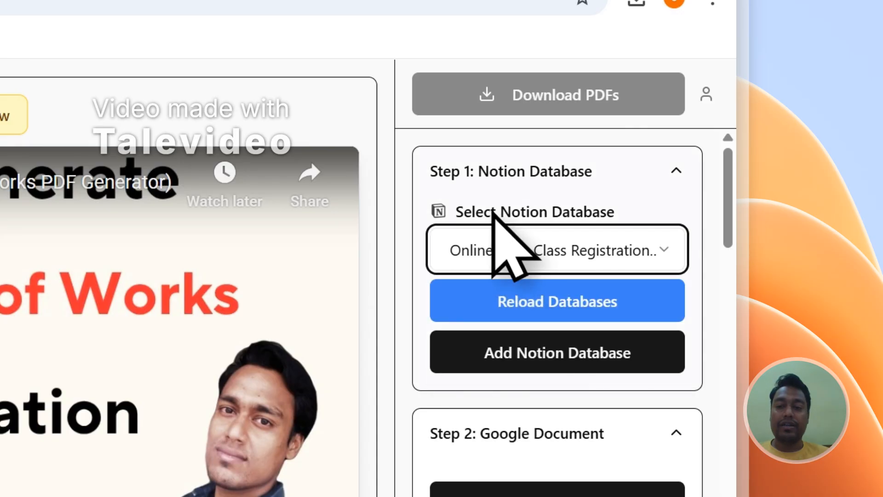
pyautogui.click(493, 298)
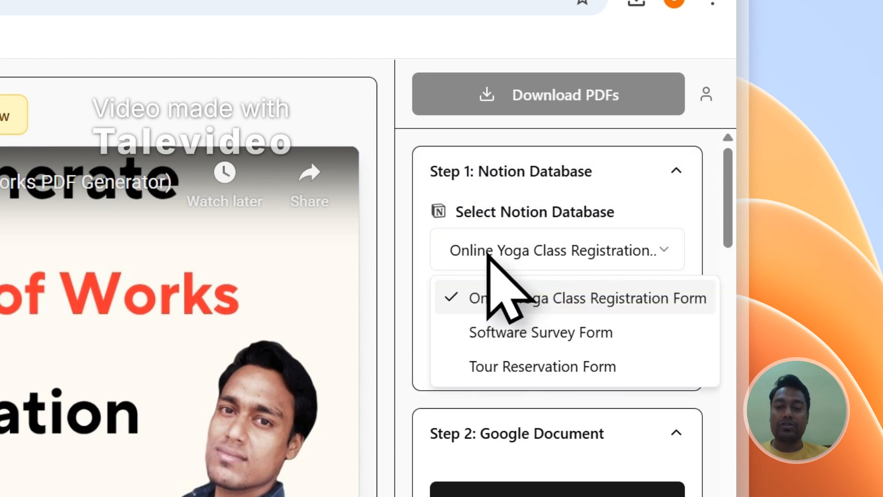
pyautogui.click(488, 253)
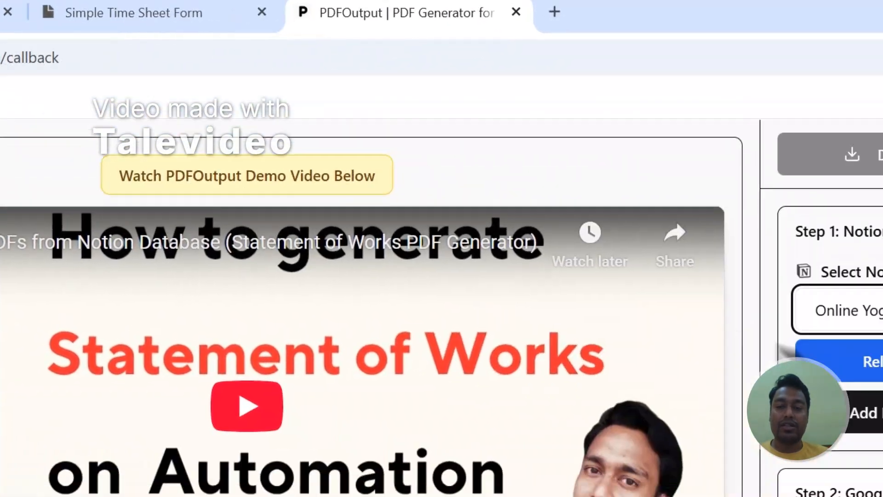
pyautogui.click(685, 305)
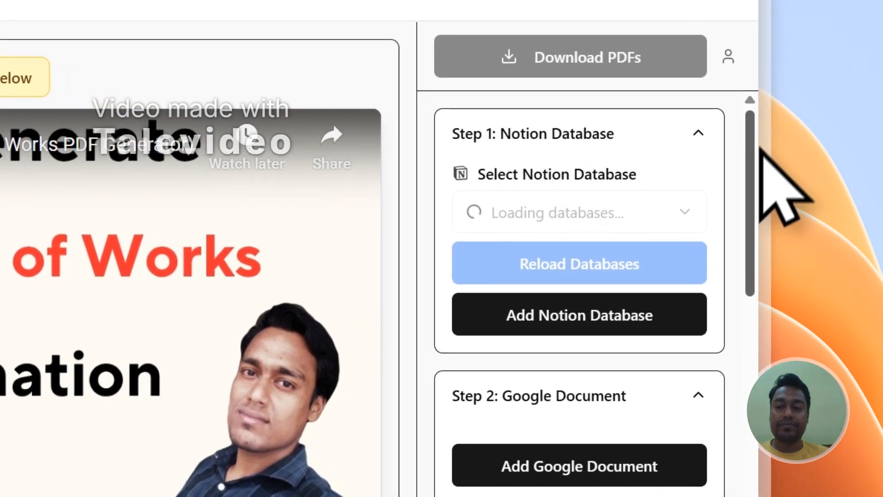
# Examine the Simple Time Sheet Form properties in PDFOutput's mapping section against the columns in Notion
pyautogui.scroll(-8, 855, 193)
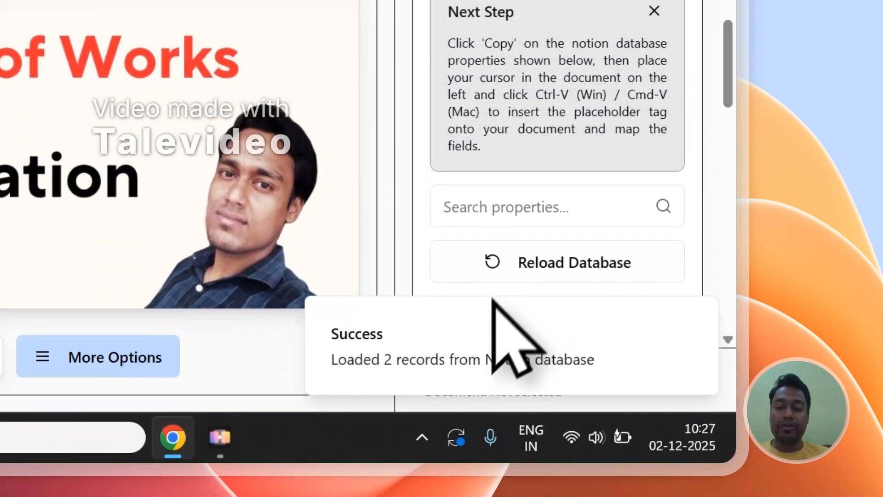
pyautogui.scroll(-3, 503, 406)
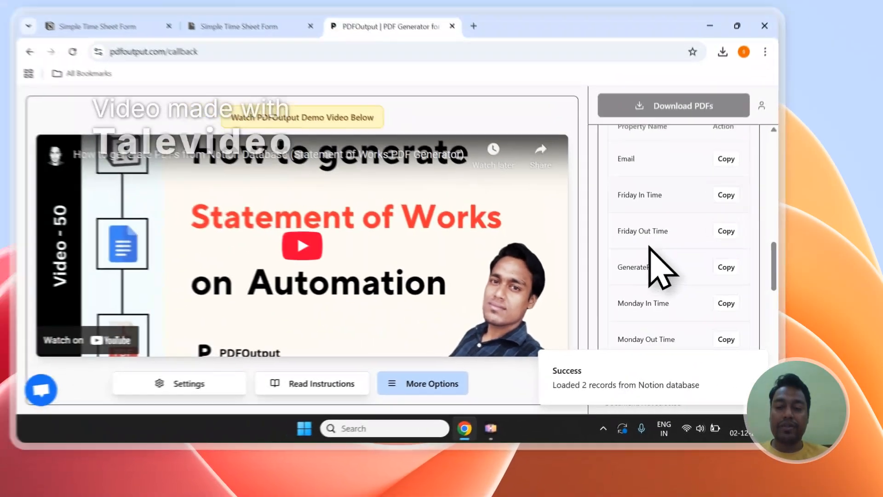
pyautogui.scroll(-5, 529, 194)
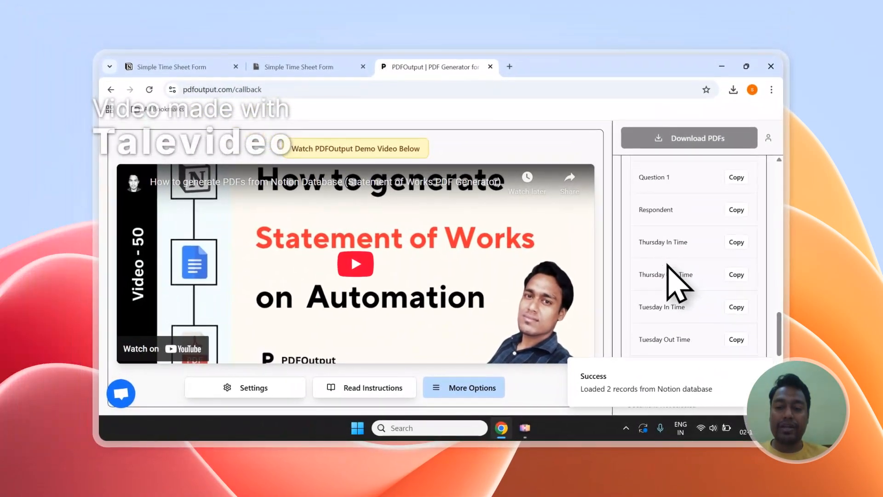
pyautogui.click(299, 67)
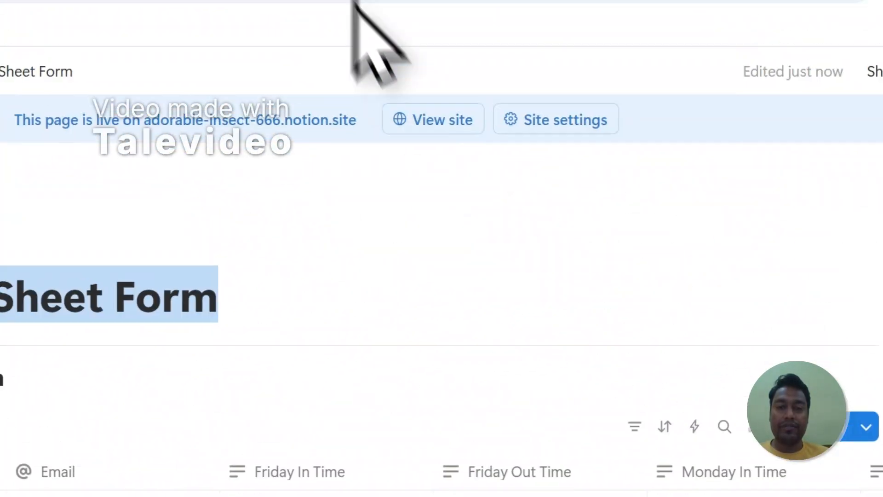
pyautogui.click(244, 3)
pyautogui.scroll(5, 552, 258)
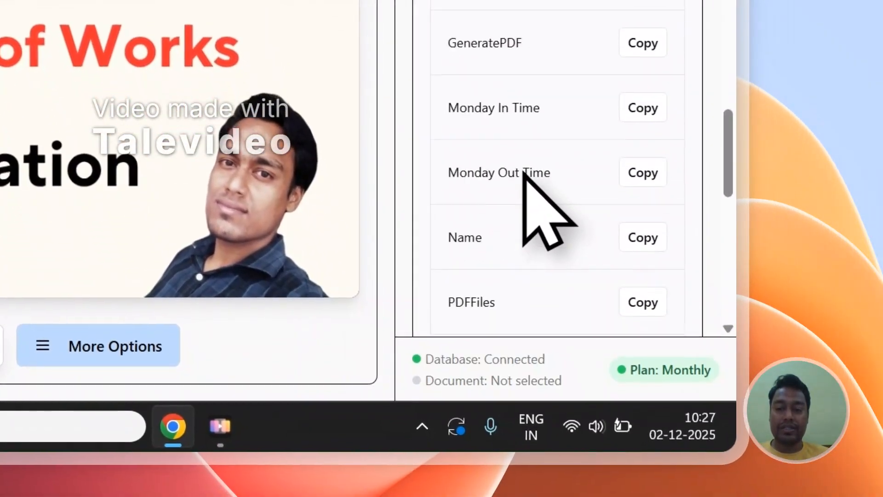
pyautogui.scroll(5, 538, 188)
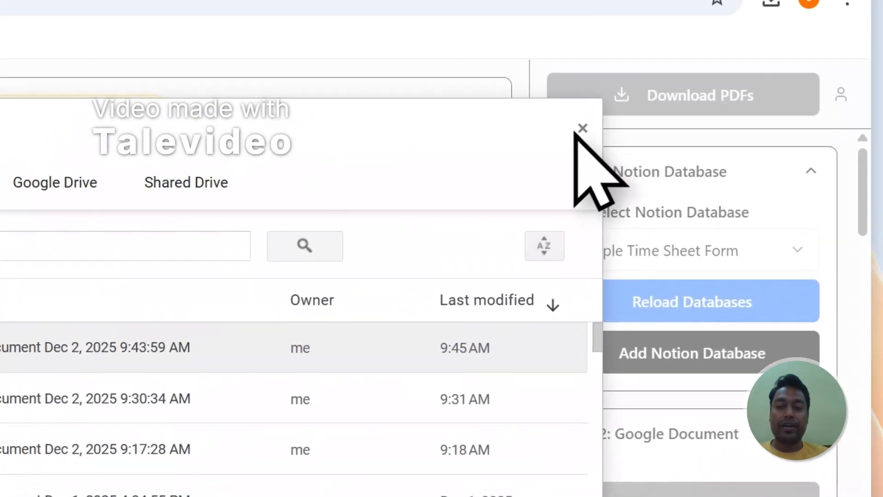
# Add a new demo Google Document instead of an existing one and delete the introductory text above its Placeholders list
pyautogui.click(573, 137)
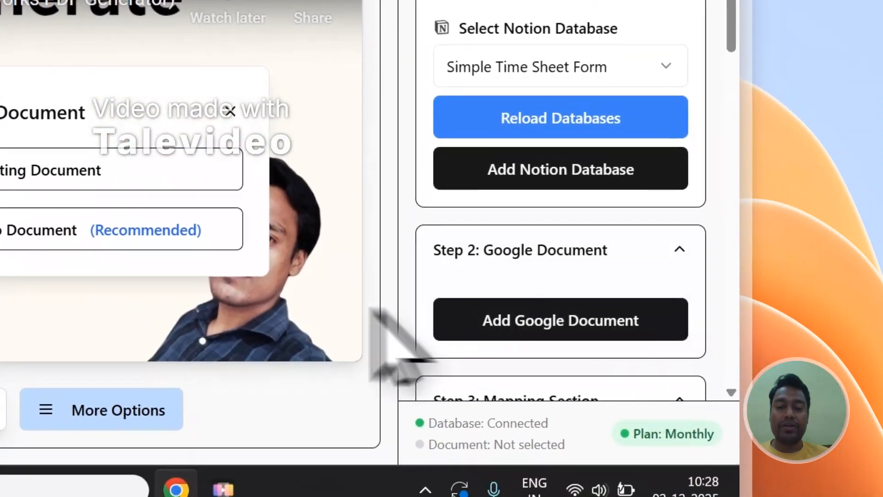
pyautogui.click(17, 231)
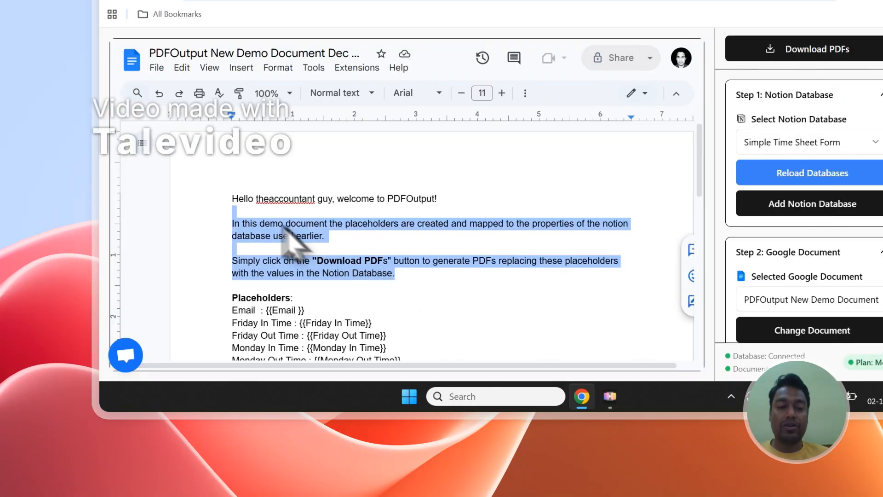
pyautogui.press('BackSpace')
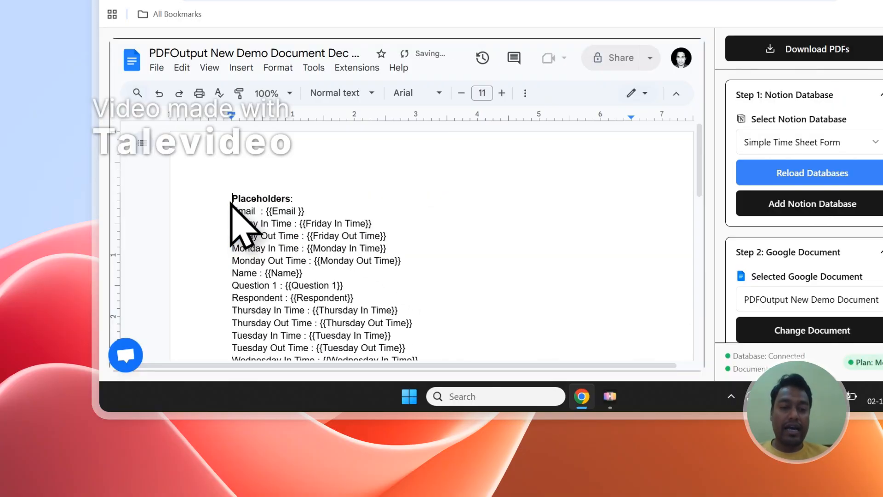
# Compare the demo document's placeholders, such as {{Email}} and {{Friday In Time}}, with the response columns in Notion and the PDFOutput property list
pyautogui.scroll(-2, 231, 202)
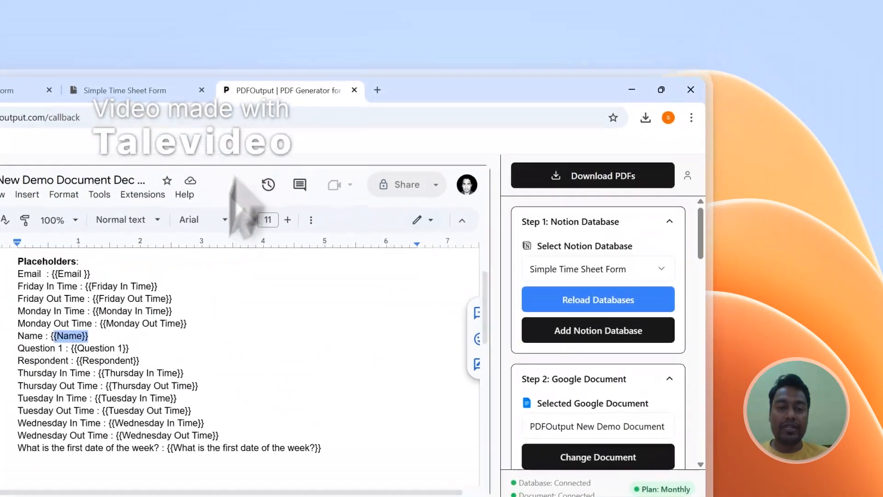
pyautogui.moveTo(178, 307); pyautogui.dragTo(85, 309)
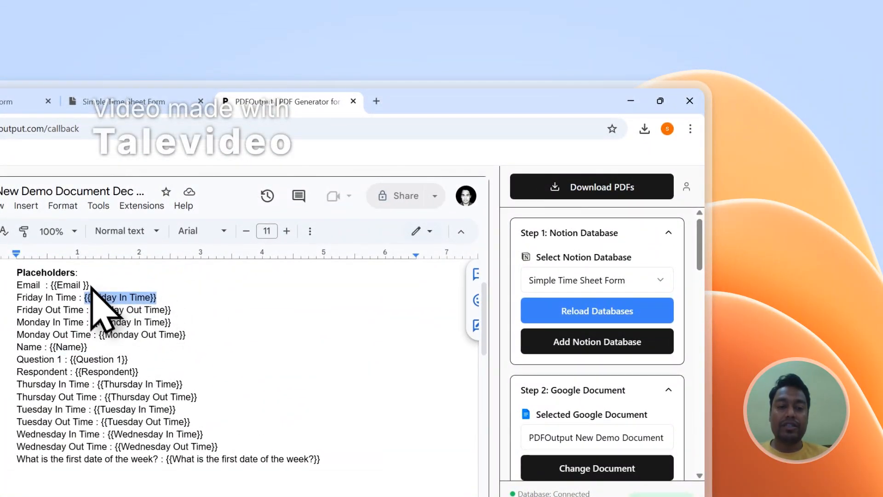
pyautogui.click(190, 98)
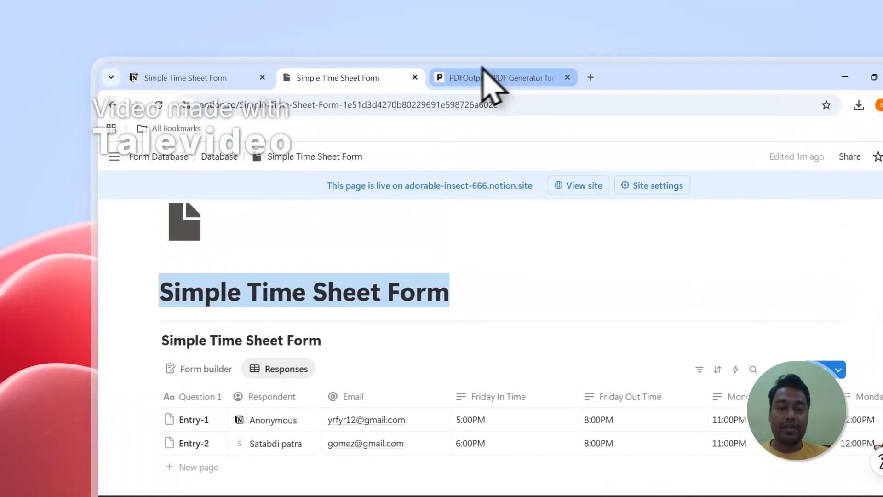
pyautogui.click(248, 101)
pyautogui.click(336, 105)
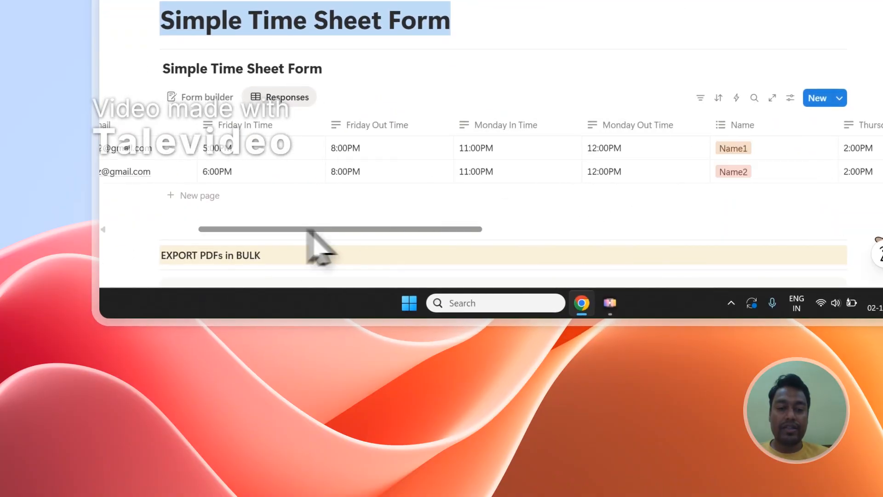
pyautogui.moveTo(308, 229); pyautogui.dragTo(526, 235)
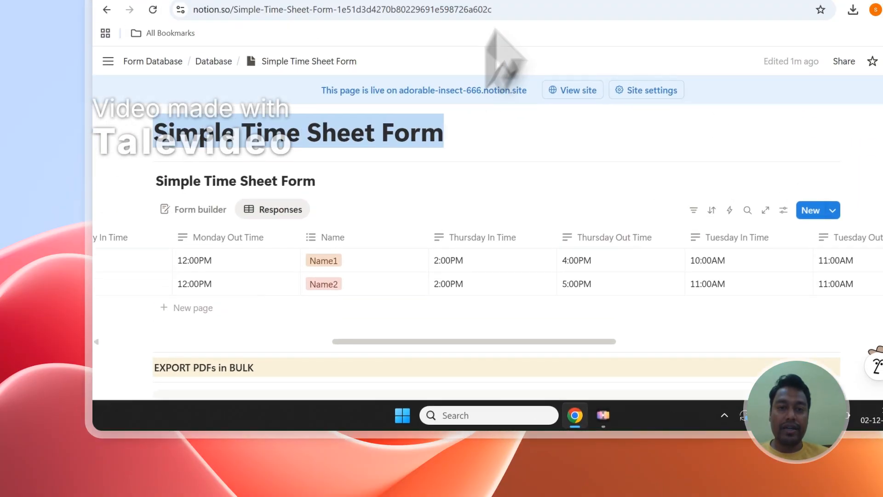
pyautogui.click(506, 94)
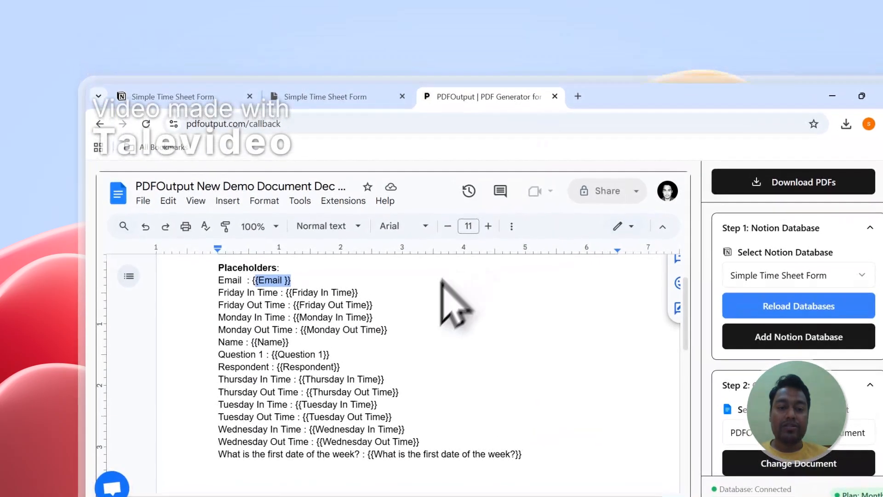
pyautogui.click(360, 99)
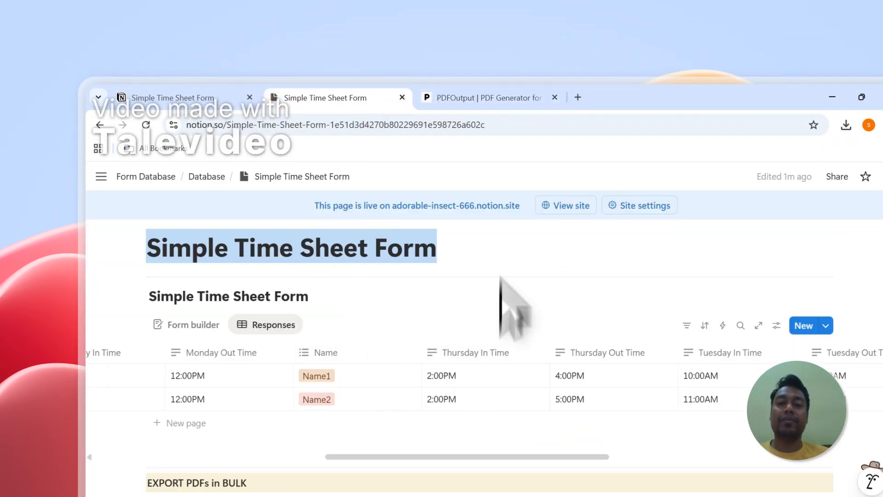
pyautogui.click(501, 97)
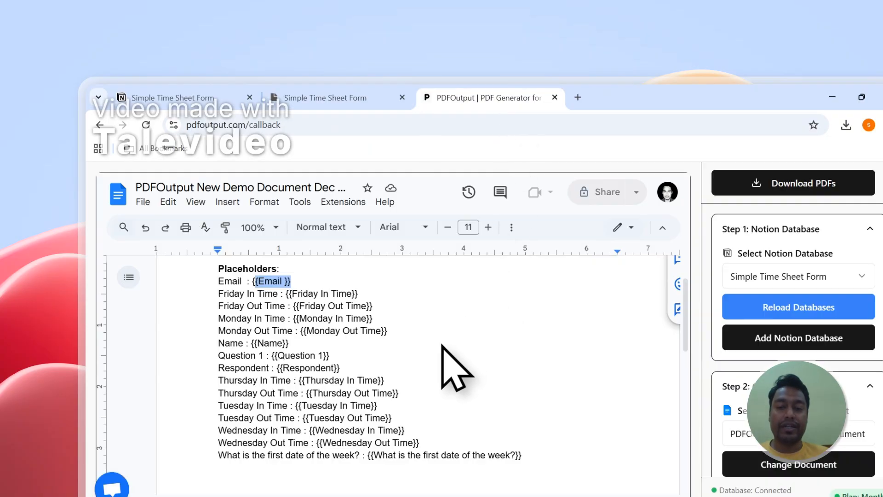
pyautogui.scroll(-10, 713, 228)
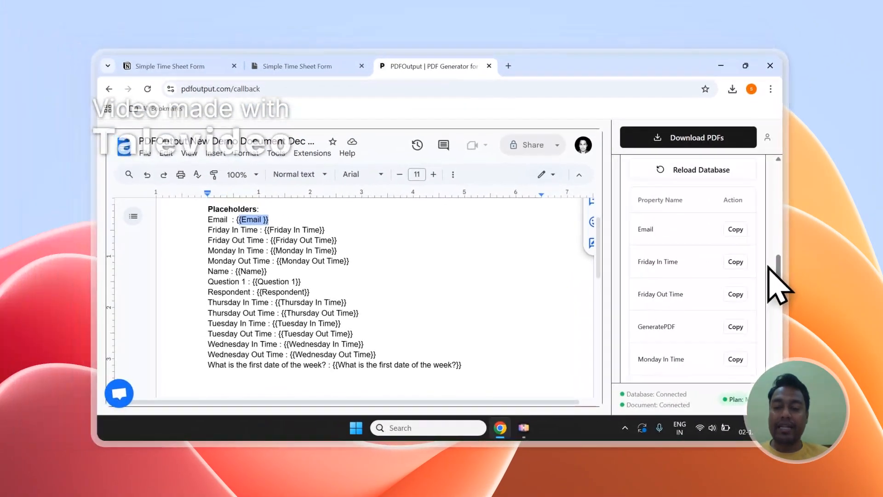
# Copy the Name property's placeholder, paste {{Name}} below the document's placeholder list, and highlight the paste instruction in PDFOutput's mapping section
pyautogui.scroll(-2, 769, 268)
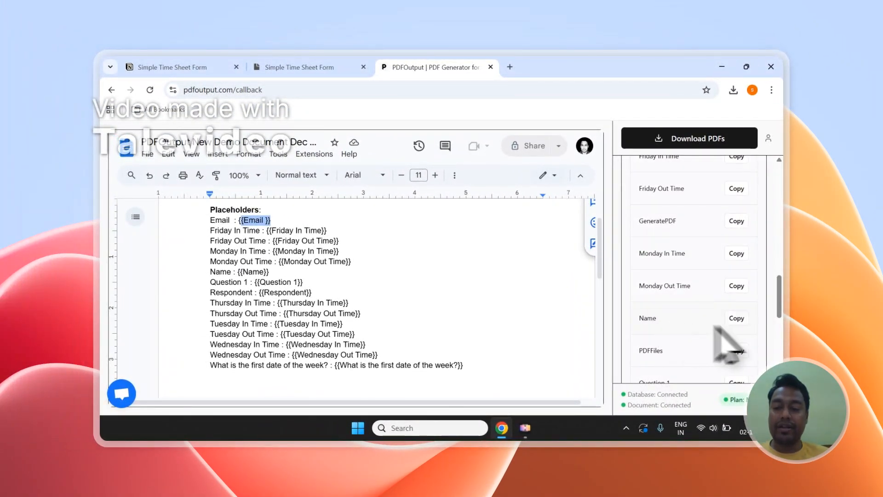
pyautogui.click(736, 318)
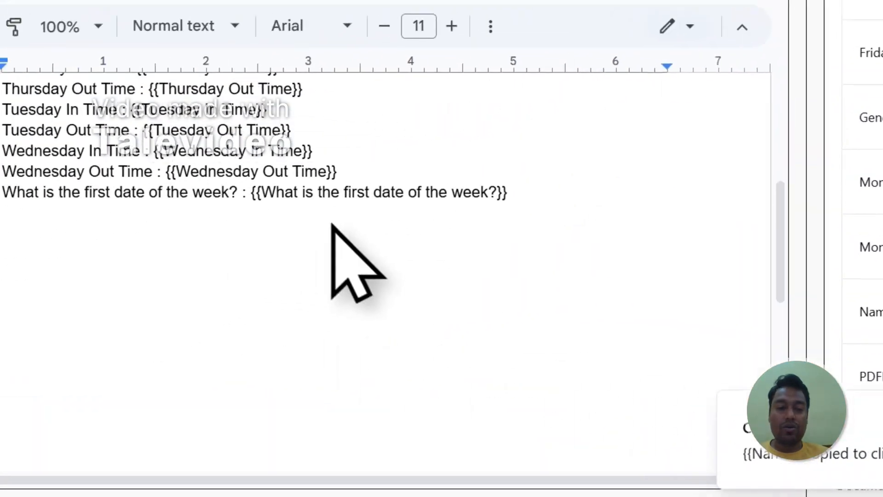
pyautogui.click(339, 385)
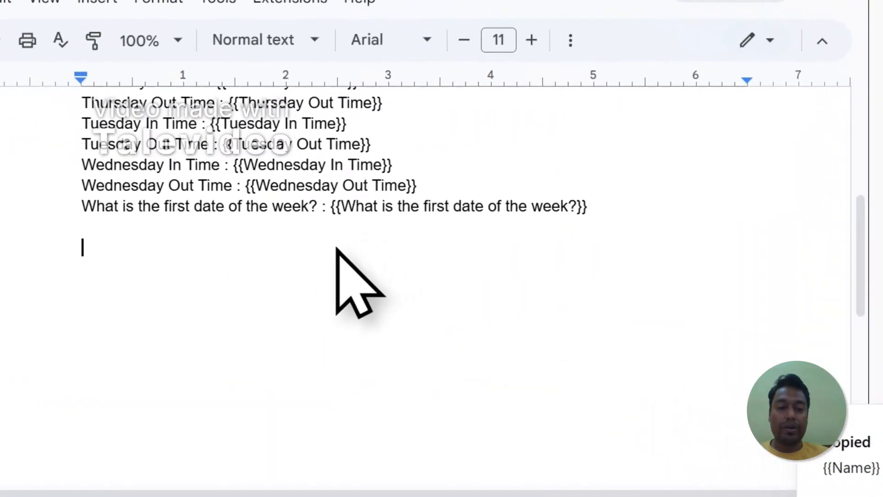
pyautogui.scroll(5, 357, 246)
pyautogui.scroll(-5, 376, 254)
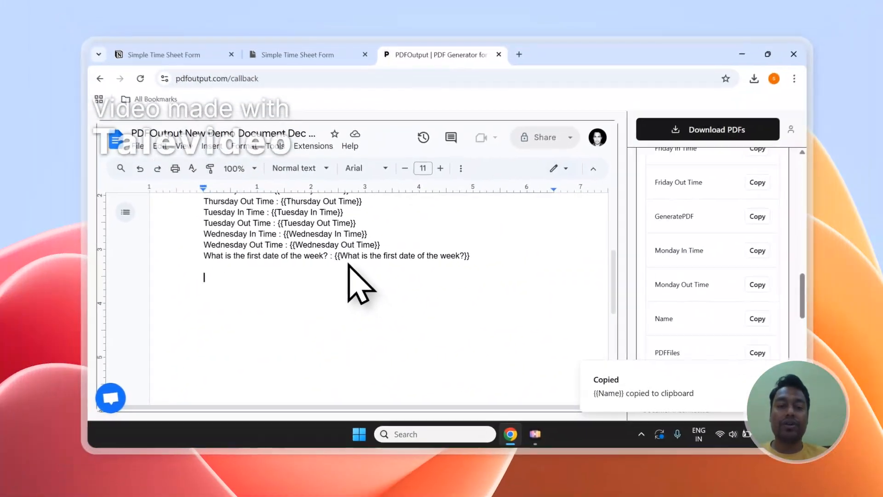
pyautogui.hotkey('ctrl', 'v')
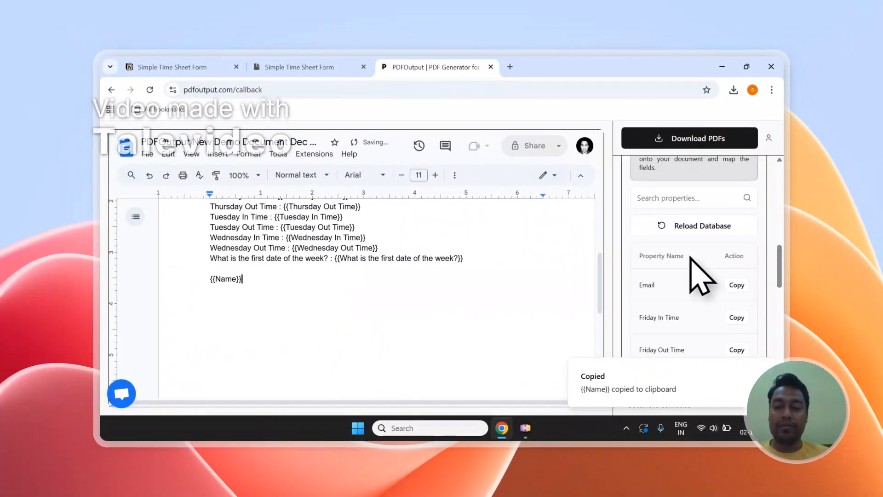
pyautogui.scroll(3, 691, 258)
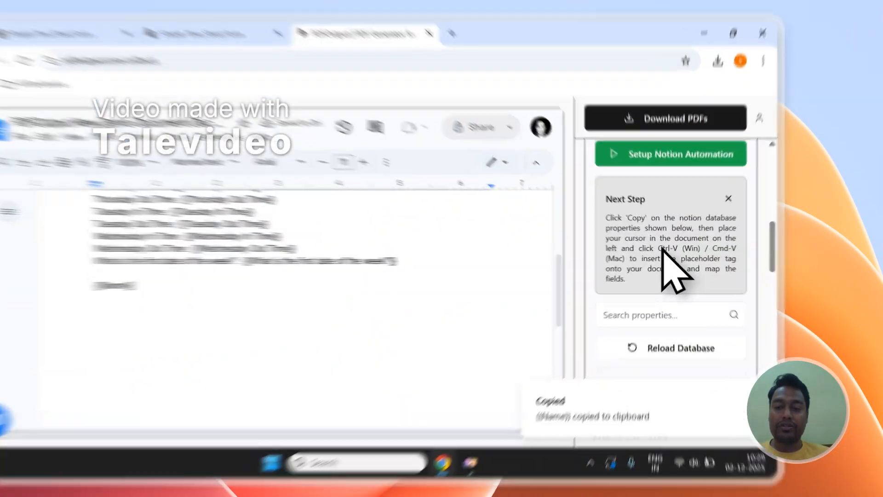
pyautogui.moveTo(686, 247); pyautogui.dragTo(654, 257)
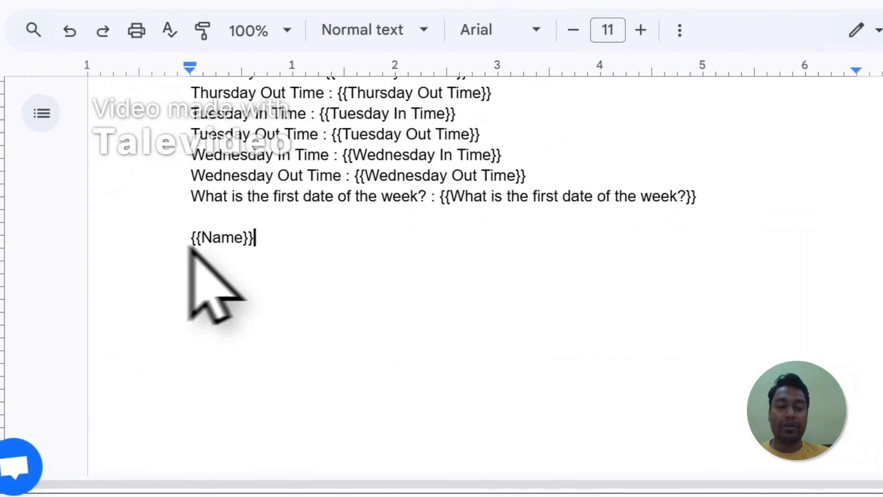
# Try replacing the extra {{Name}} line below the document's placeholder list with the copied {{Question 1}} placeholder
pyautogui.scroll(-4, 681, 281)
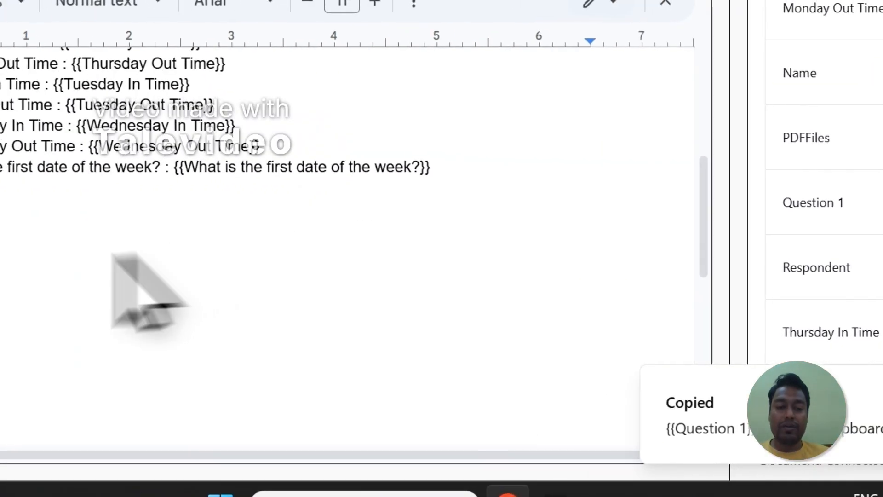
pyautogui.doubleClick(242, 272)
pyautogui.press('Return')
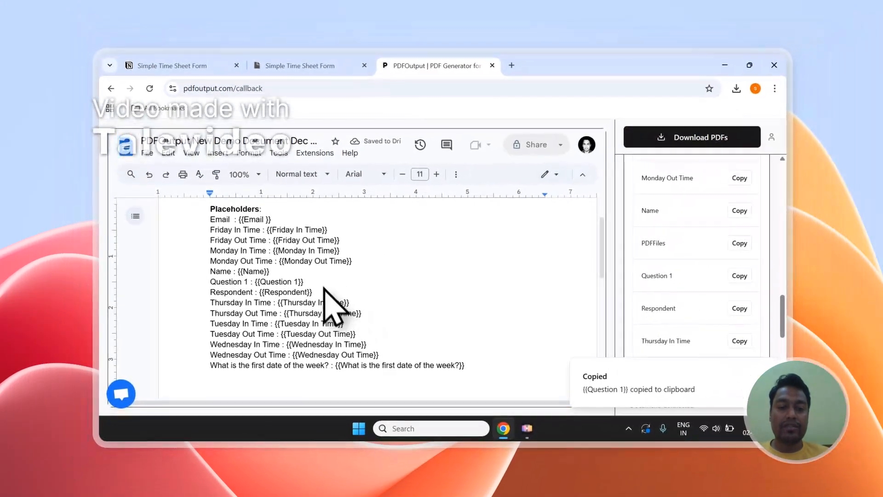
# Set the PDF File Name in PDFOutput's mapping section to the Name property
pyautogui.scroll(2, 324, 289)
pyautogui.scroll(10, 755, 283)
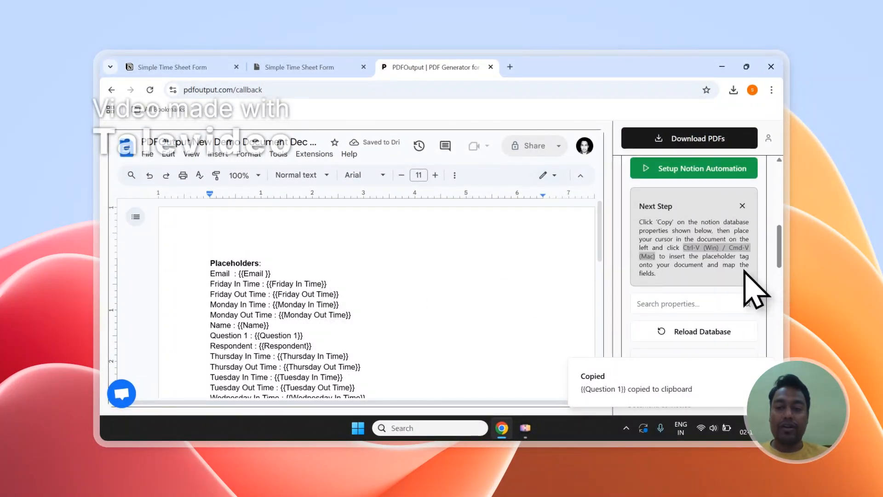
pyautogui.moveTo(650, 276); pyautogui.dragTo(686, 276)
pyautogui.click(670, 295)
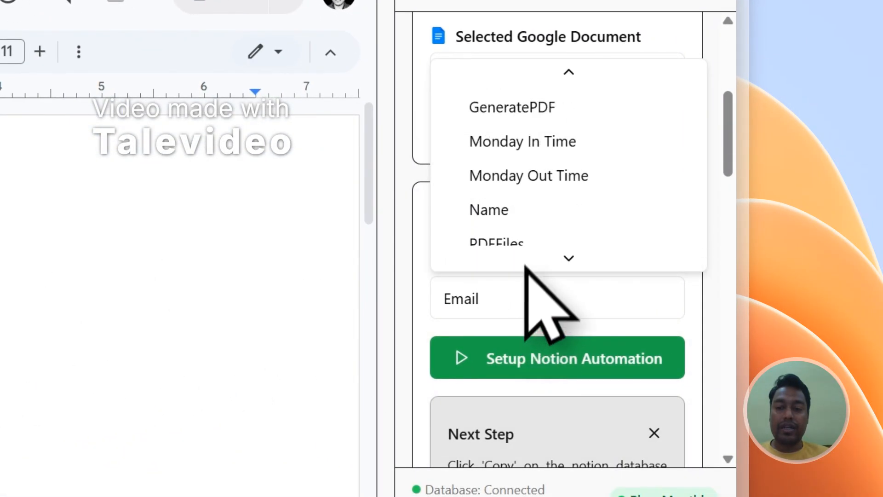
pyautogui.scroll(2, 548, 180)
pyautogui.click(541, 154)
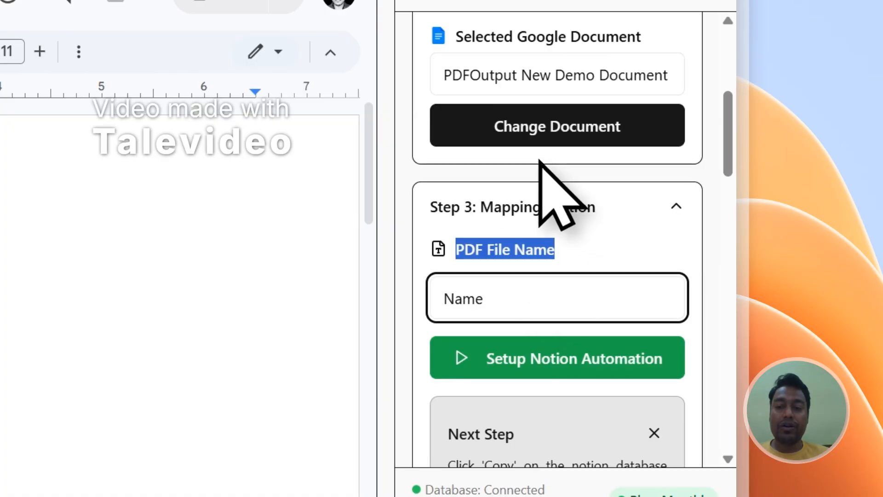
# Generate and download the PDFs from PDFOutput, and bring up the GeneratePDF and PDFFiles columns in the Notion Responses table
pyautogui.scroll(5, 580, 251)
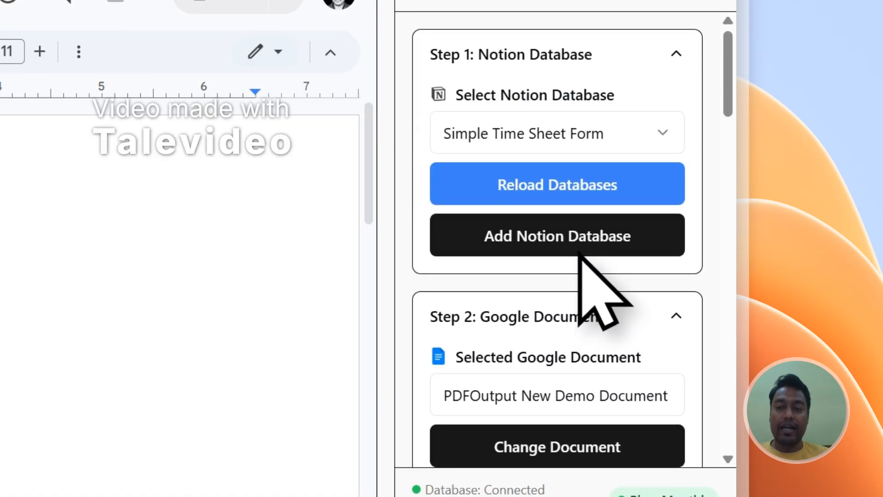
pyautogui.click(578, 147)
pyautogui.click(235, 97)
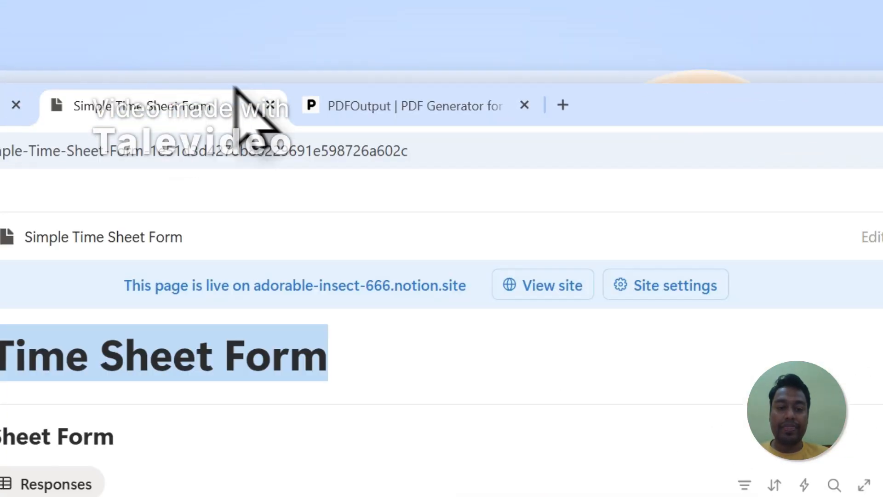
pyautogui.moveTo(400, 419); pyautogui.dragTo(622, 208)
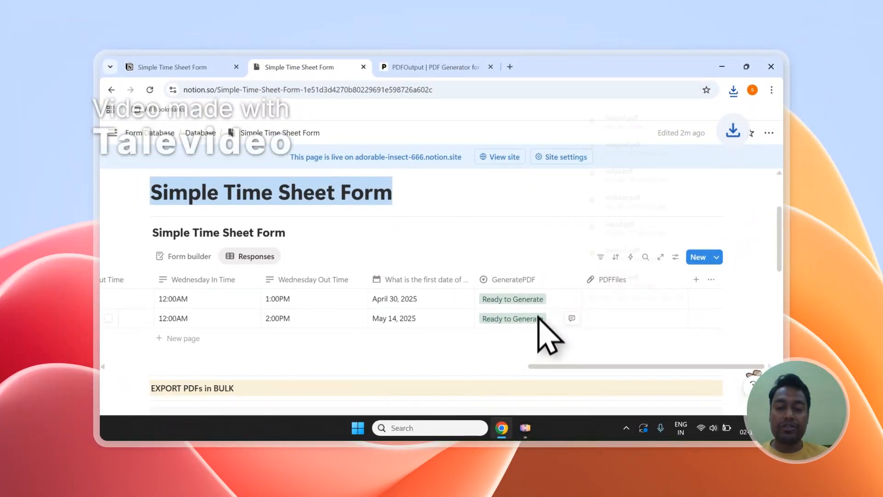
pyautogui.click(546, 219)
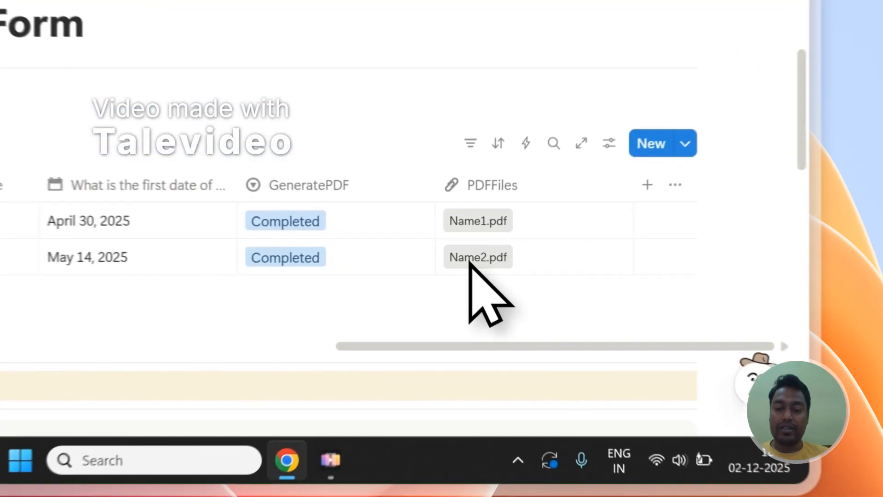
# Open the generated Name1.pdf and Name2.pdf files from the PDFFiles column of the Notion Responses table
pyautogui.click(604, 319)
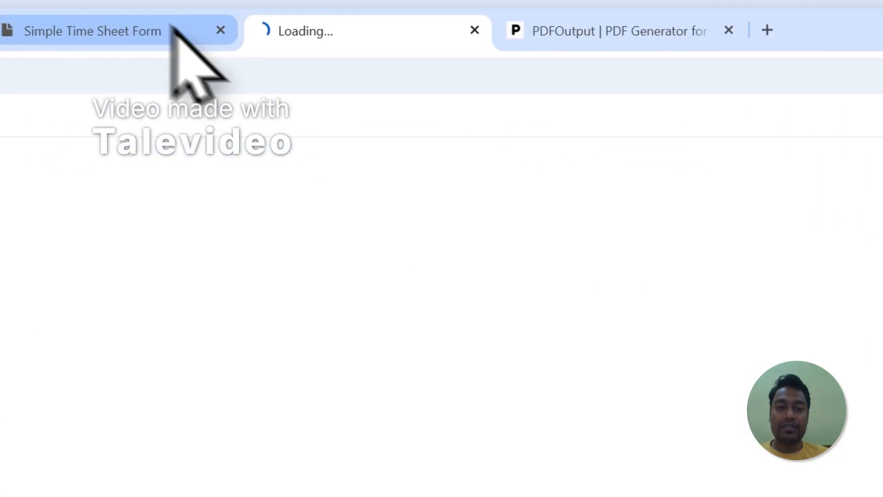
pyautogui.click(341, 67)
pyautogui.click(647, 407)
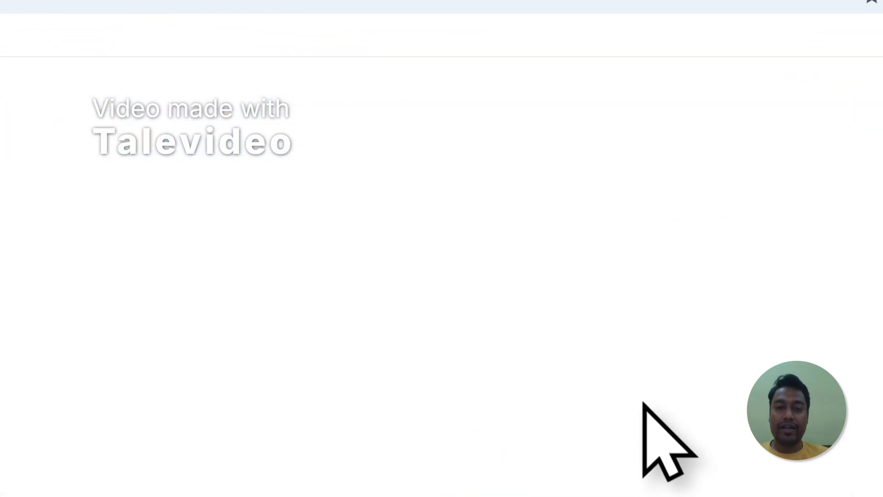
pyautogui.click(345, 64)
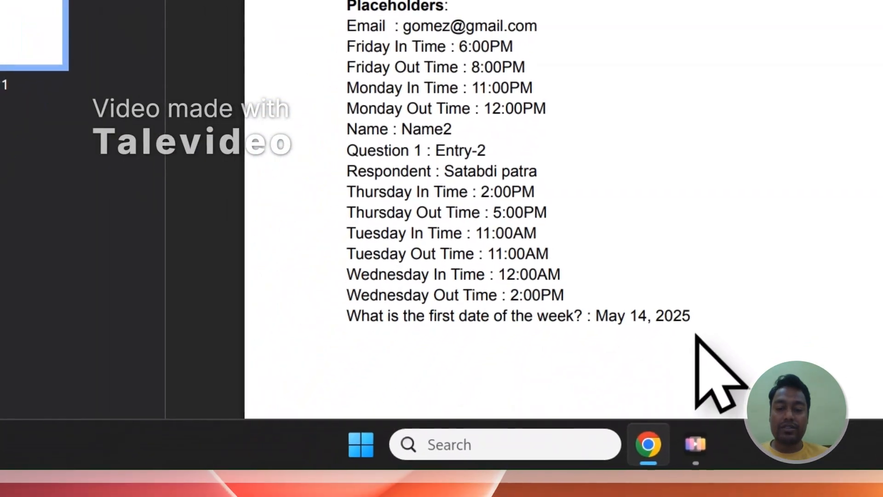
# Compare the filled-in placeholder values in Name2.pdf and Name1.pdf, from Email to the first date of the week
pyautogui.moveTo(694, 335); pyautogui.dragTo(351, 23)
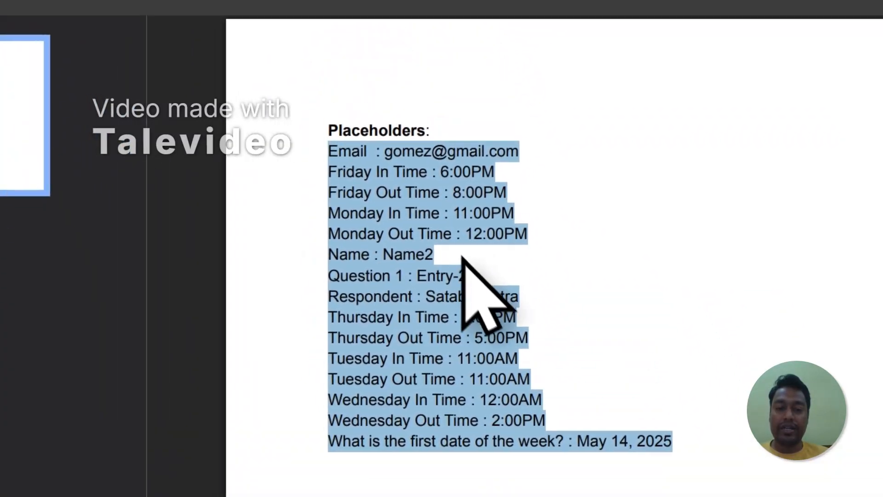
pyautogui.click(556, 102)
pyautogui.click(402, 82)
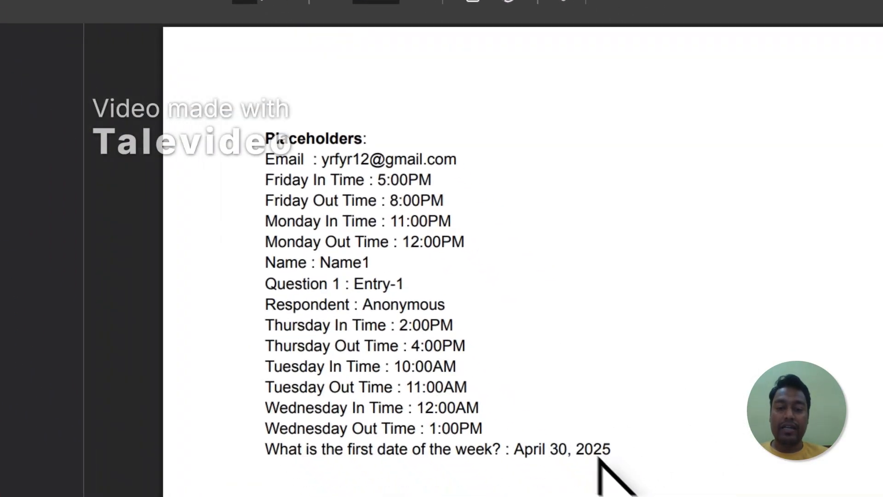
pyautogui.moveTo(574, 422); pyautogui.dragTo(588, 424)
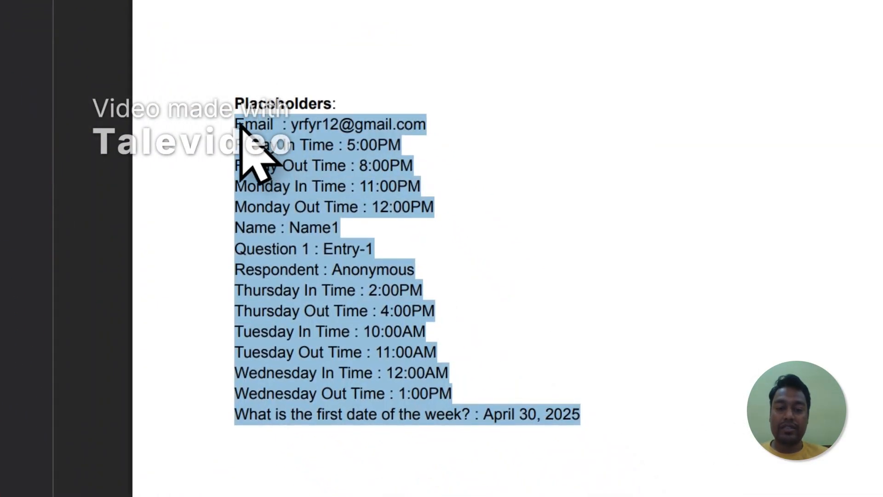
pyautogui.click(520, 79)
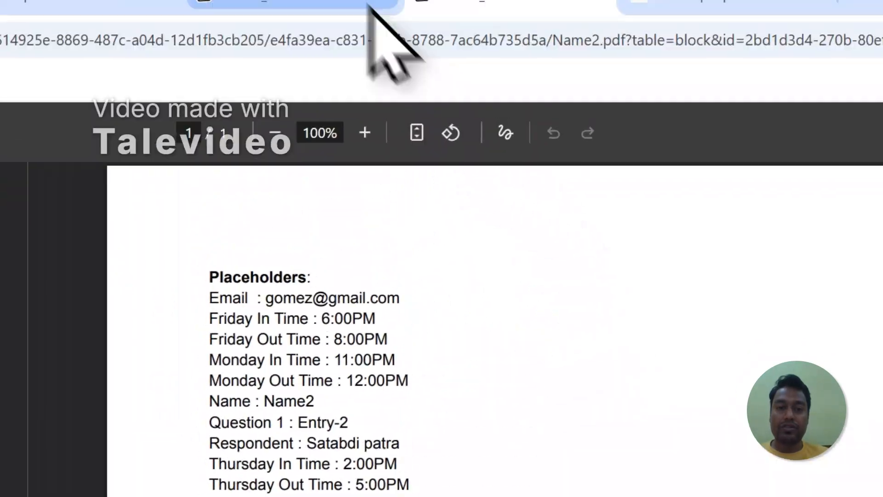
pyautogui.click(394, 51)
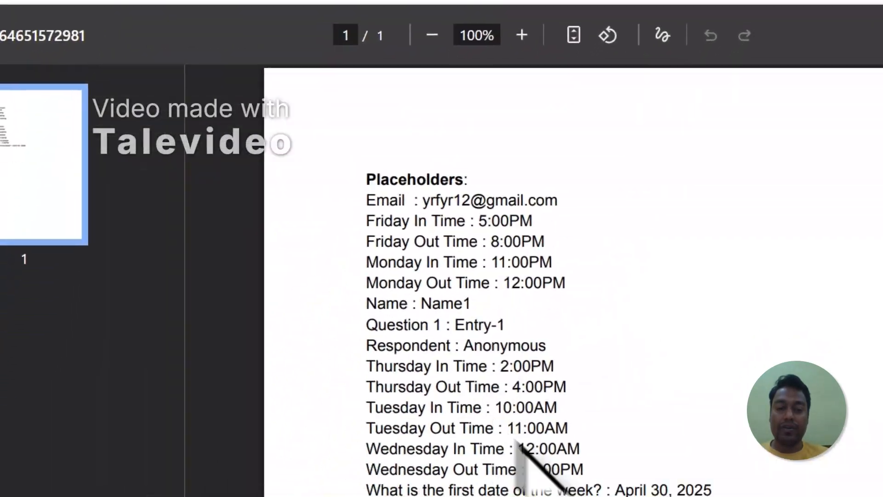
pyautogui.click(508, 59)
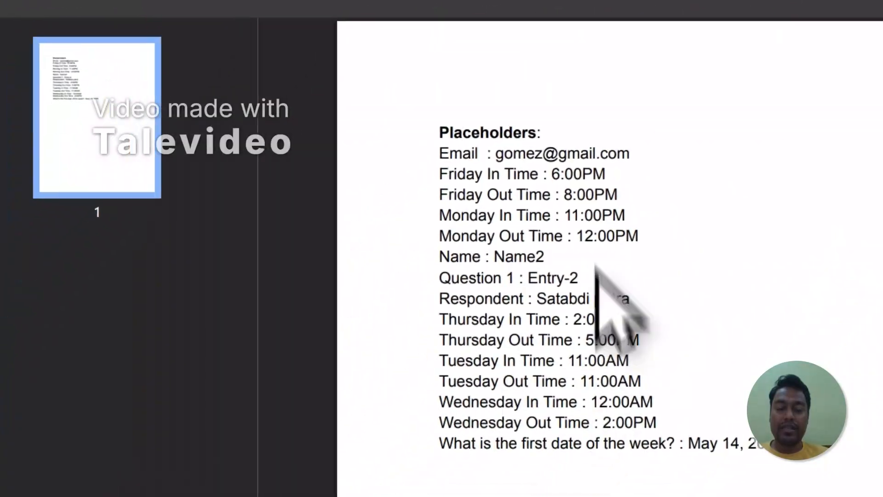
pyautogui.click(473, 51)
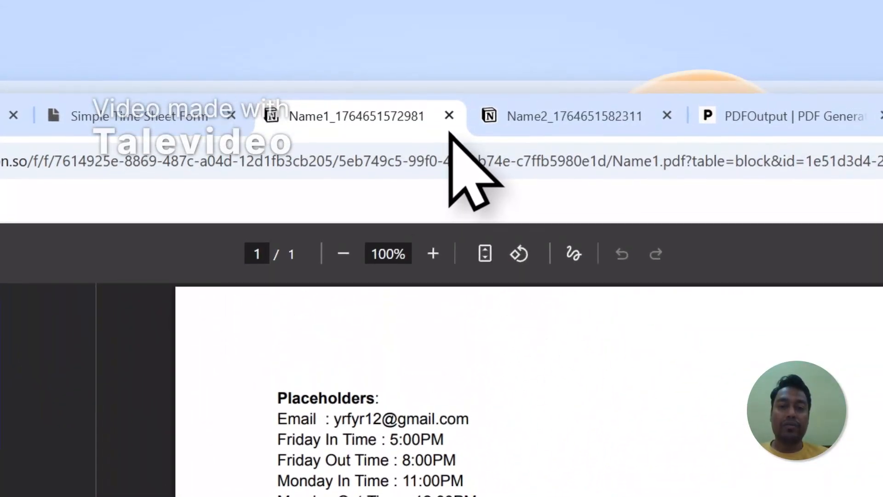
# Close both generated PDFs and set up the Notion automation in PDFOutput's mapping section
pyautogui.click(451, 62)
pyautogui.click(451, 62)
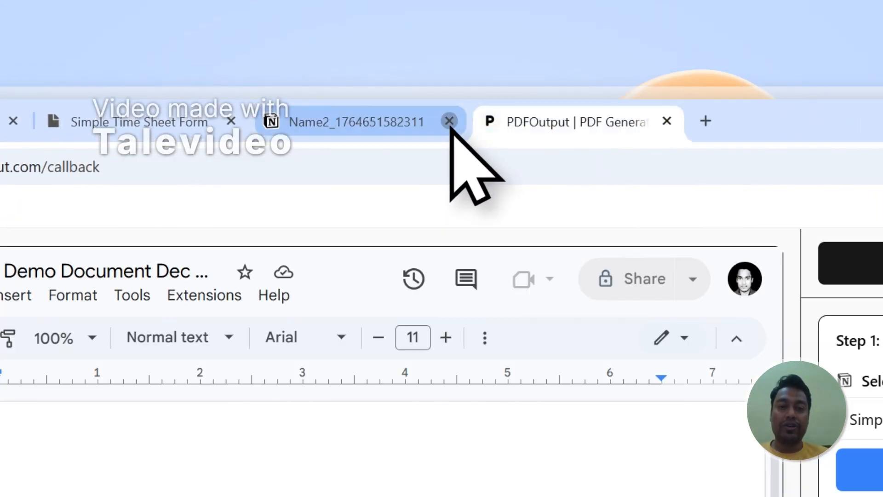
pyautogui.scroll(-4, 690, 291)
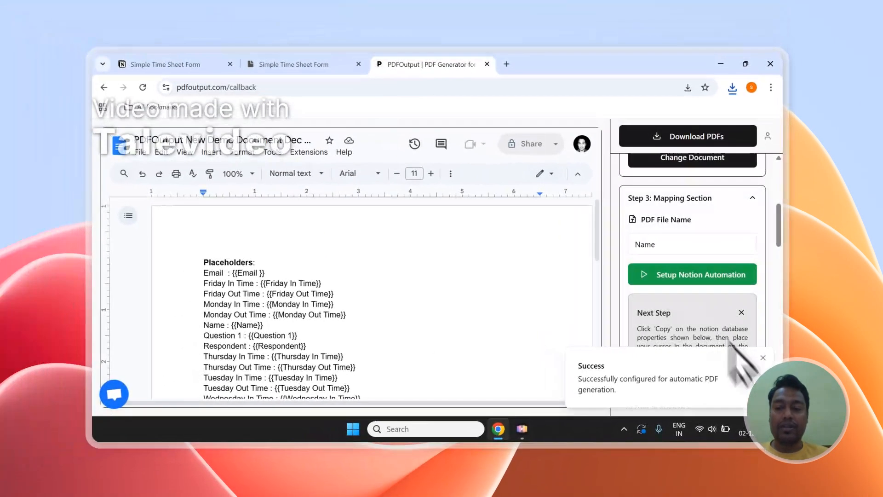
pyautogui.scroll(5, 686, 193)
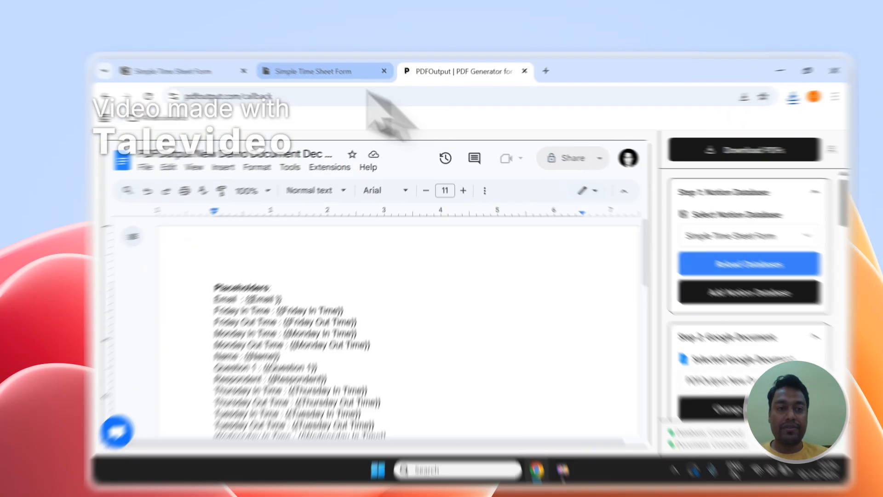
# Look over the published form's questions, and add an empty row to the Notion Responses table with GeneratePDF set to Ready to Generate
pyautogui.click(184, 68)
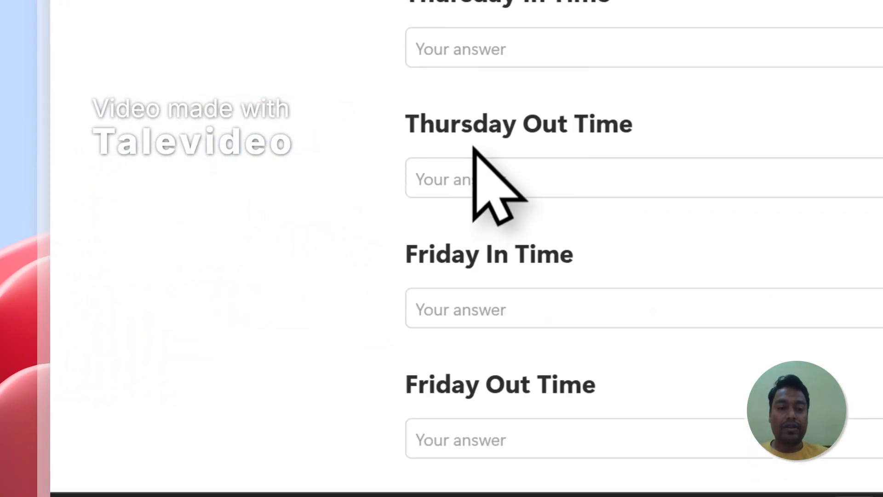
pyautogui.scroll(8, 477, 148)
pyautogui.scroll(-12, 476, 148)
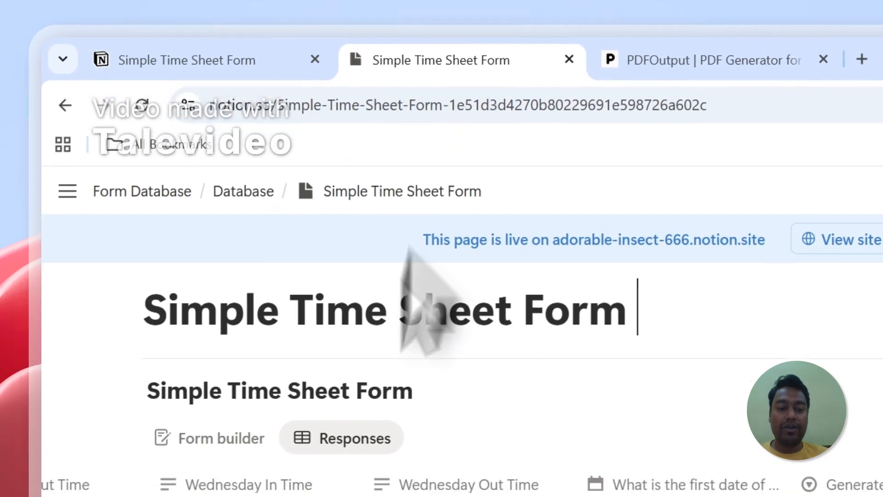
pyautogui.click(279, 412)
pyautogui.click(748, 247)
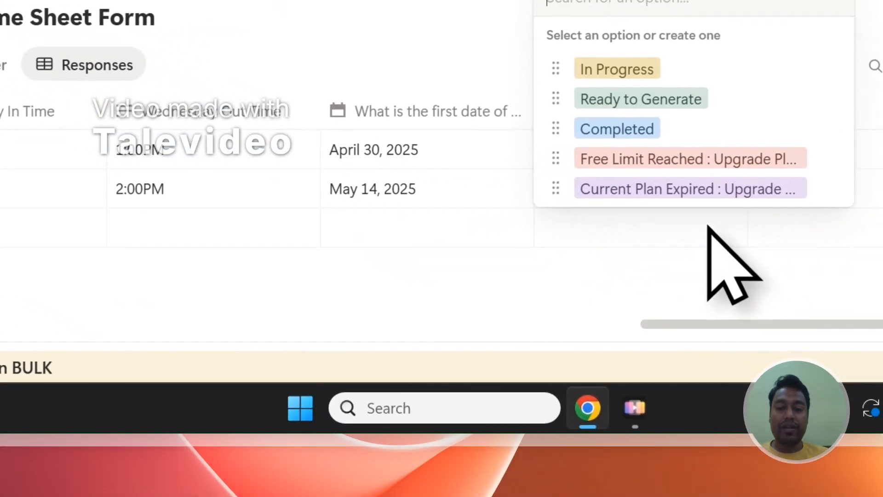
pyautogui.click(672, 98)
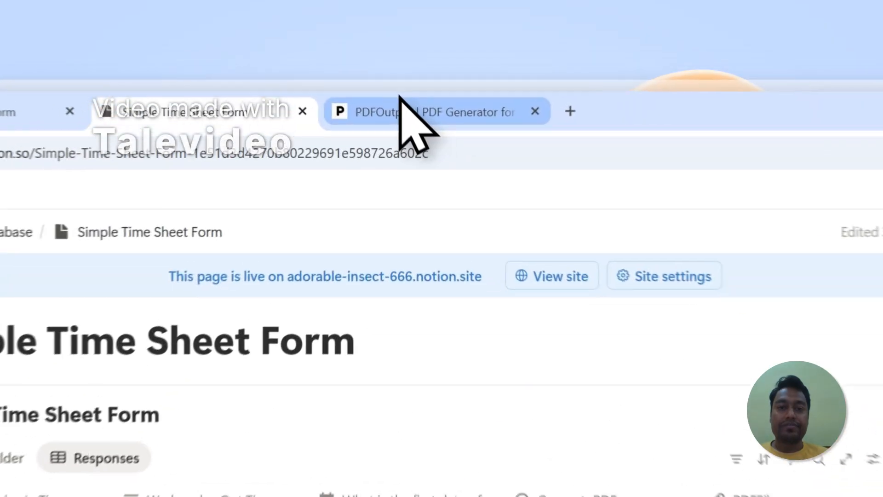
# Review the Notion automation setup in PDFOutput's mapping section and the new row's GeneratePDF and PDFFiles cells in Notion
pyautogui.click(419, 66)
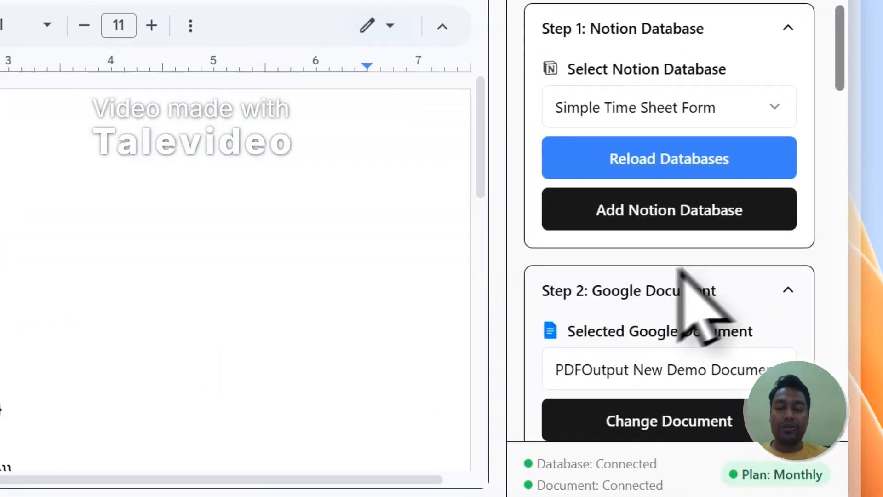
pyautogui.scroll(-8, 763, 496)
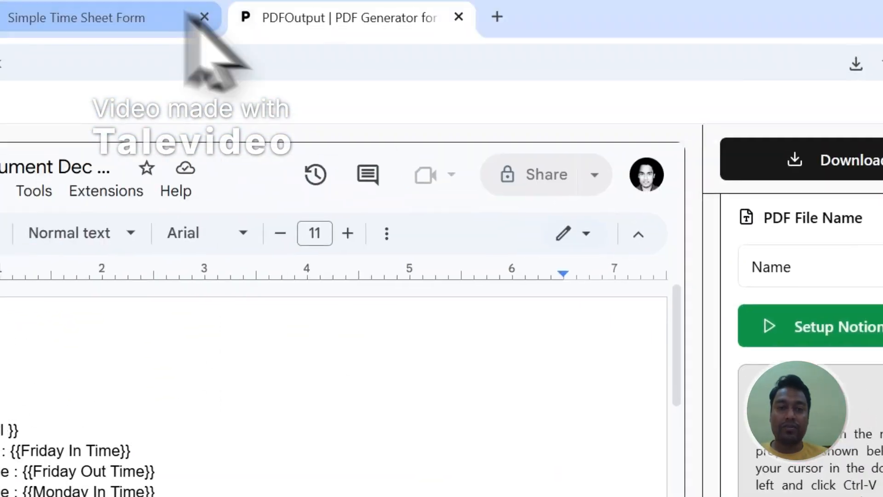
pyautogui.click(184, 18)
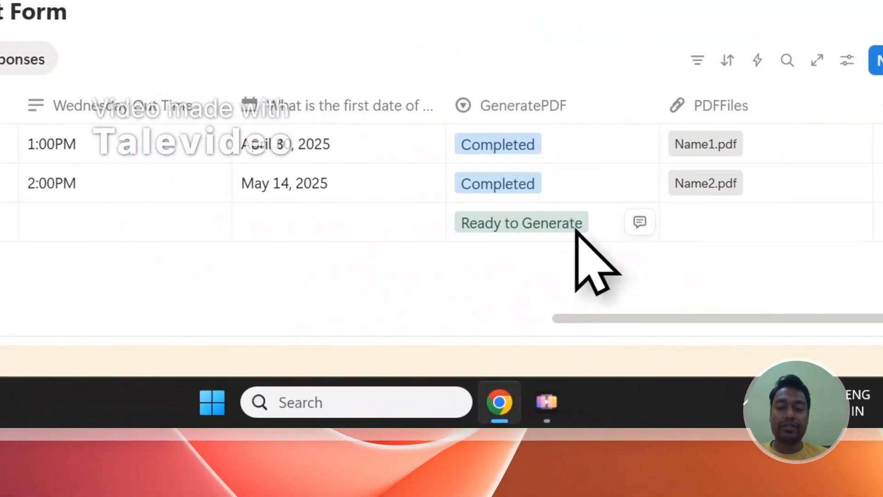
pyautogui.click(805, 283)
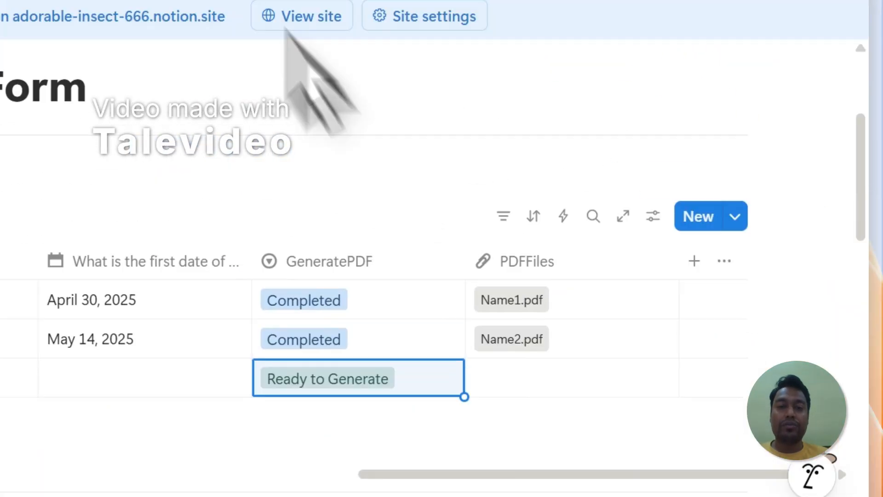
# Switch to PDFOutput and review the mapped Google document's placeholders, from Email to the first date of the week
pyautogui.click(391, 85)
pyautogui.scroll(-3, 365, 355)
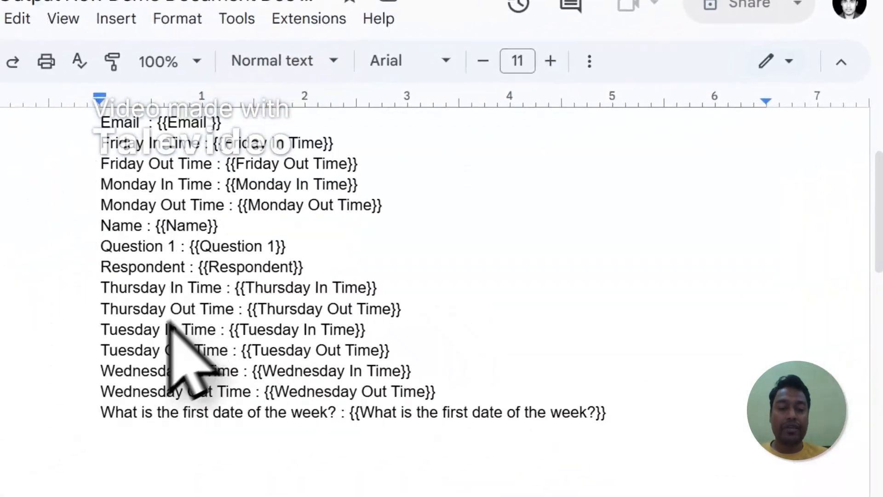
pyautogui.scroll(-3, 170, 322)
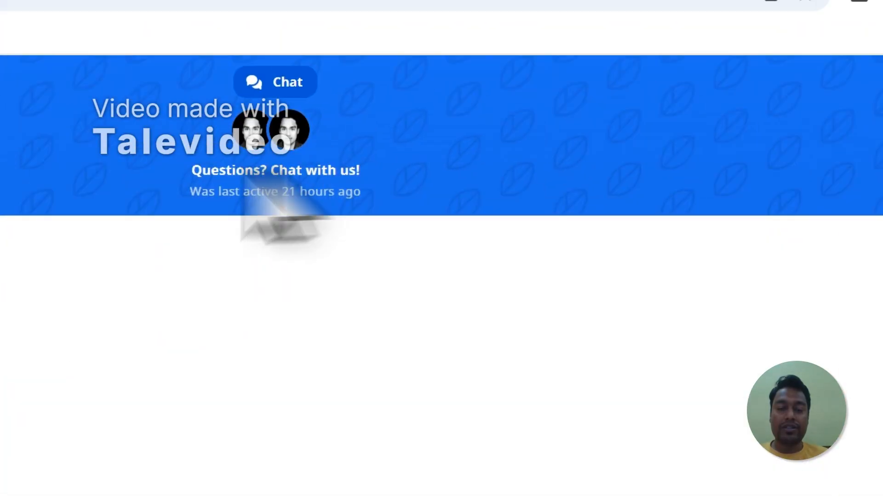
# Check the number of PDFs generated in the PDFOutput account details and sign out of the account
pyautogui.click(759, 189)
pyautogui.click(706, 207)
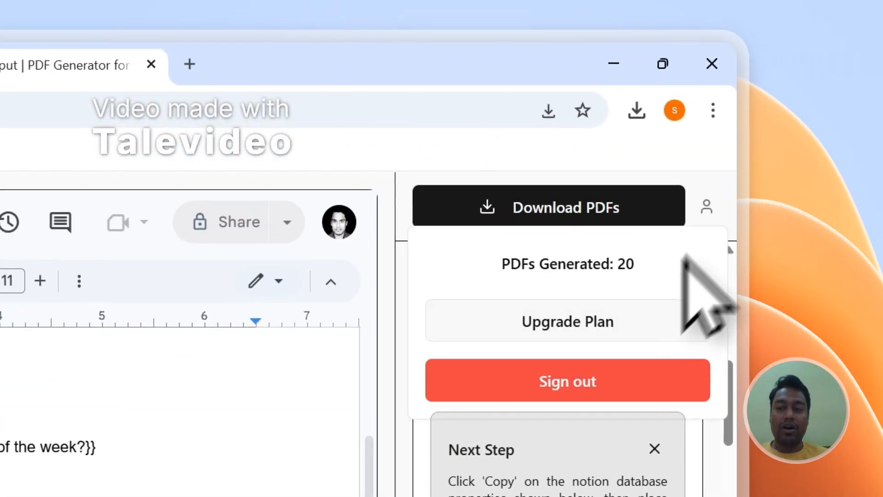
pyautogui.click(598, 376)
# Look over the message form on PDFOutput's Contact page, and switch back to the Simple Time Sheet Form page in Notion
pyautogui.moveTo(730, 219); pyautogui.dragTo(739, 359)
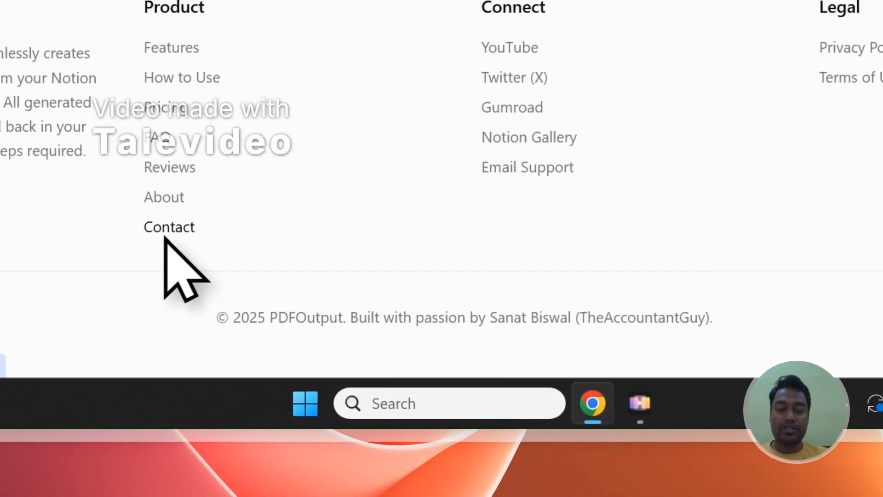
pyautogui.click(164, 234)
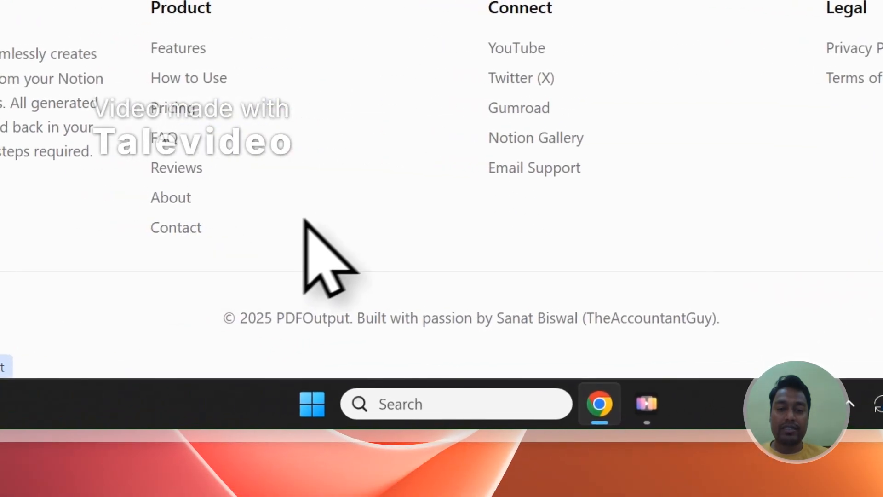
pyautogui.scroll(-5, 414, 138)
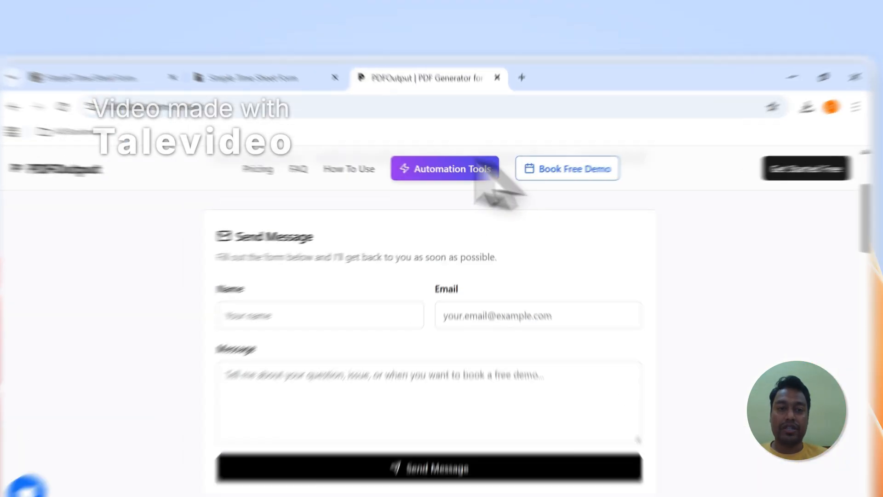
pyautogui.click(299, 67)
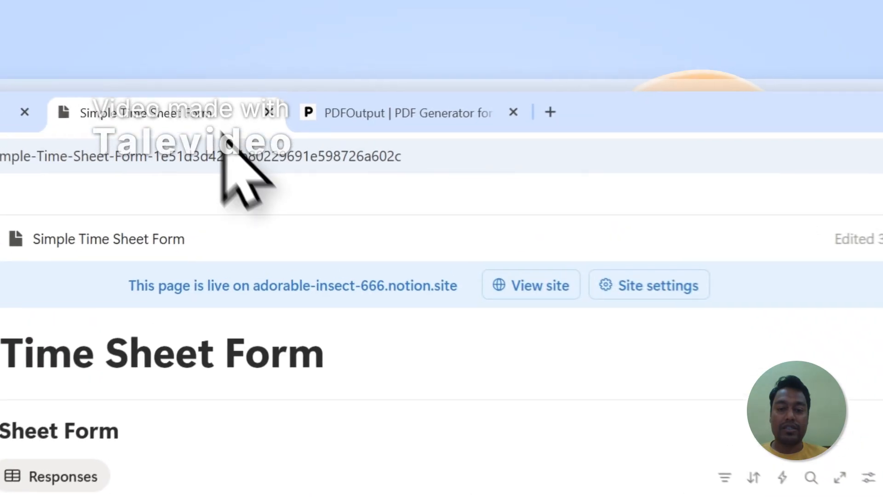